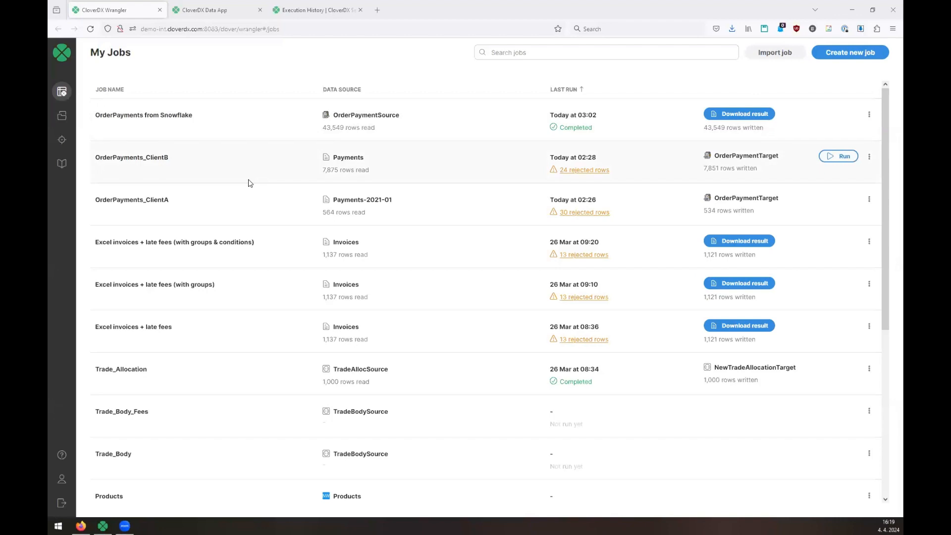
Open the job 'Excel invoices + late fees (with groups & conditions)' and ungroup its 'Paid after & invoice status' steps.
left_click(210, 243)
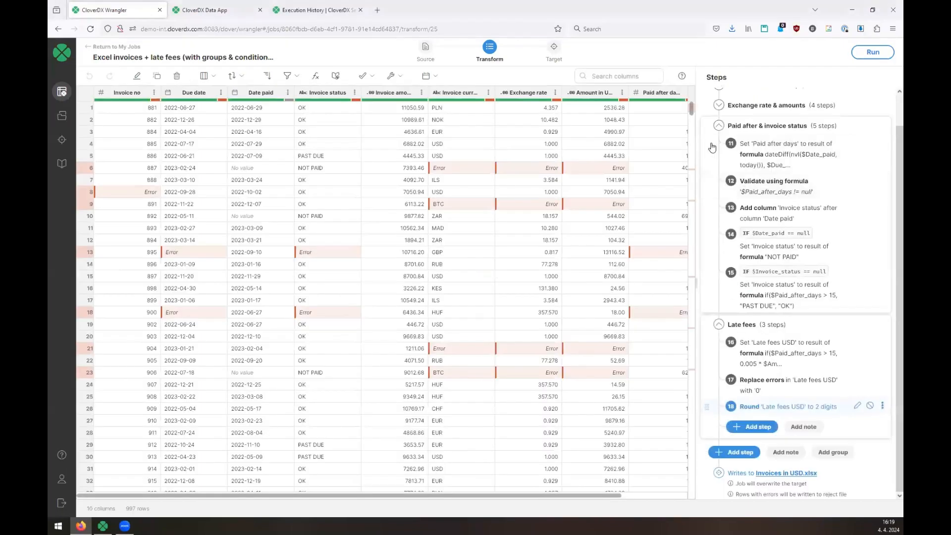
scroll(725, 132, "up", 1)
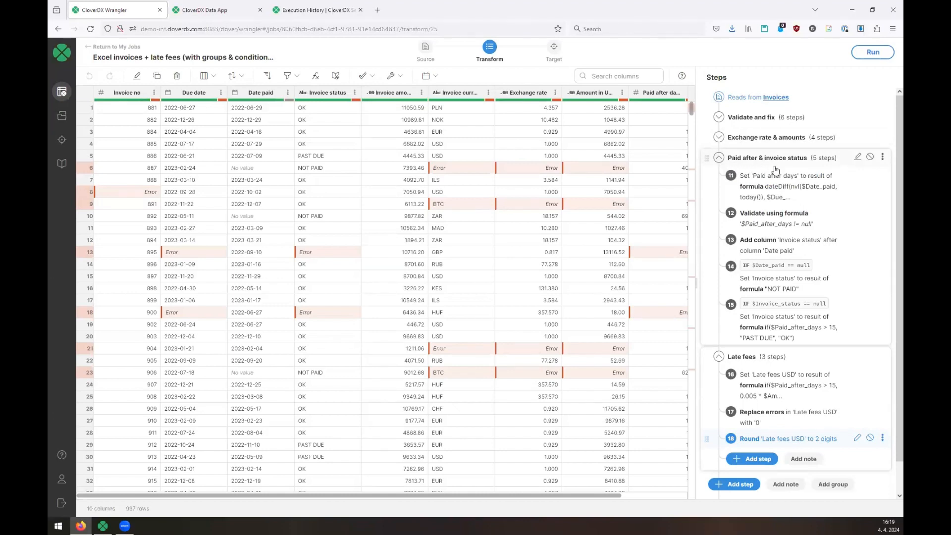
left_click(883, 157)
left_click(853, 194)
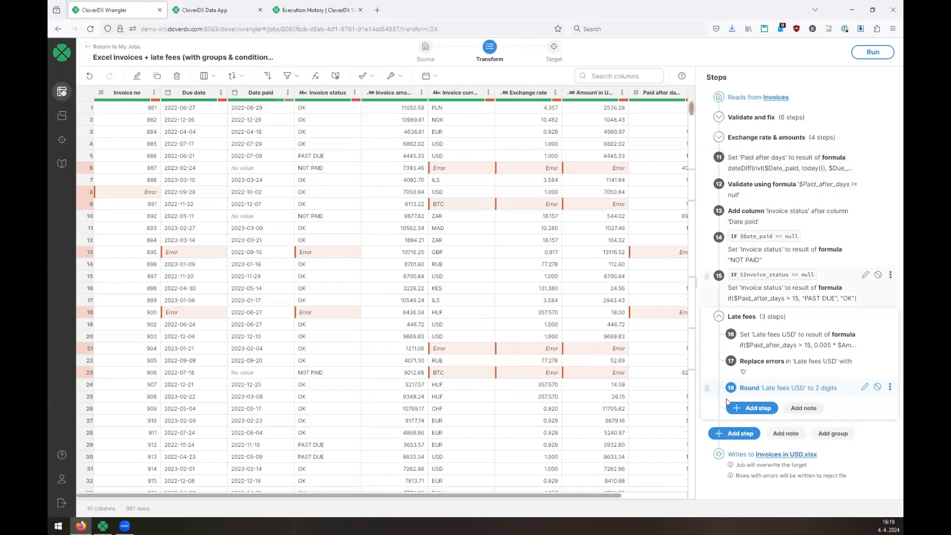
Add a new step group after 'Exchange rate & amounts' and move steps 11 to 15 into it.
left_click(749, 168)
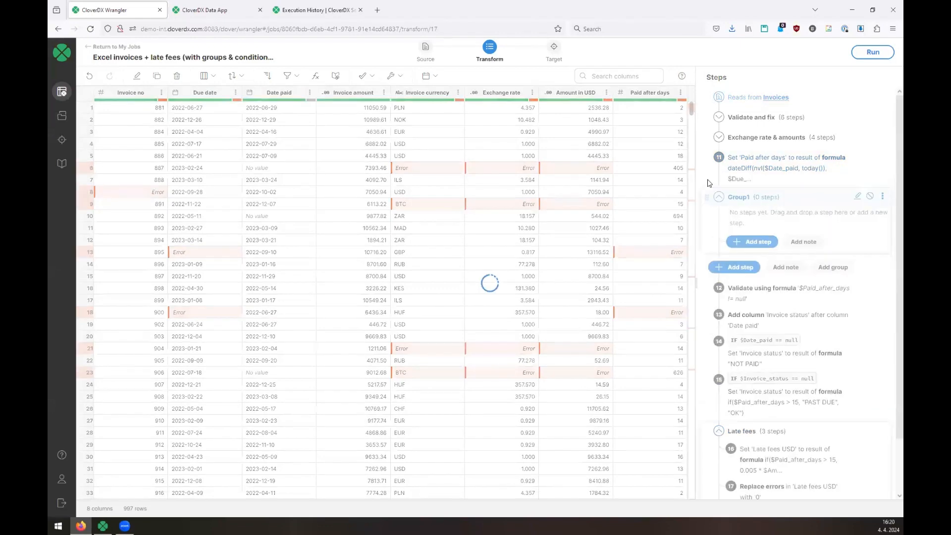
left_click_drag(717, 160, 721, 218)
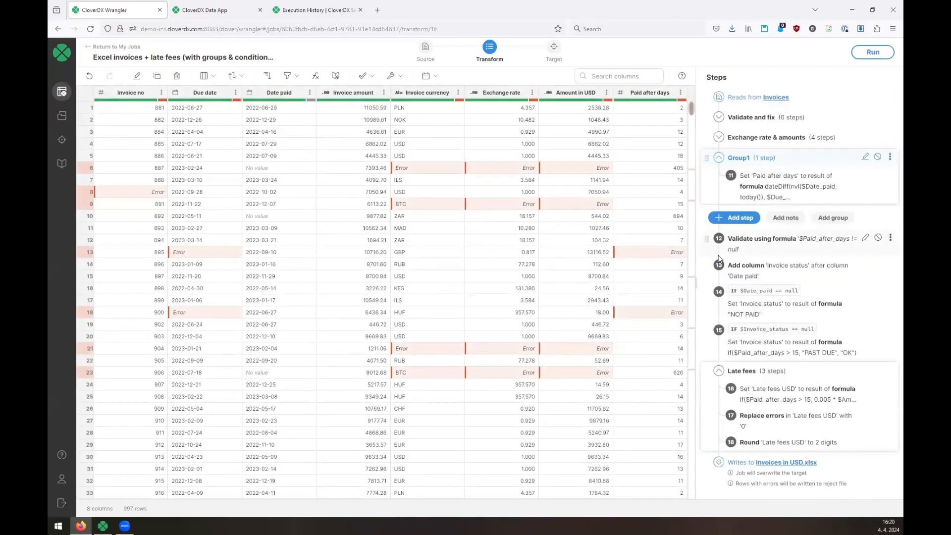
left_click_drag(710, 240, 722, 204)
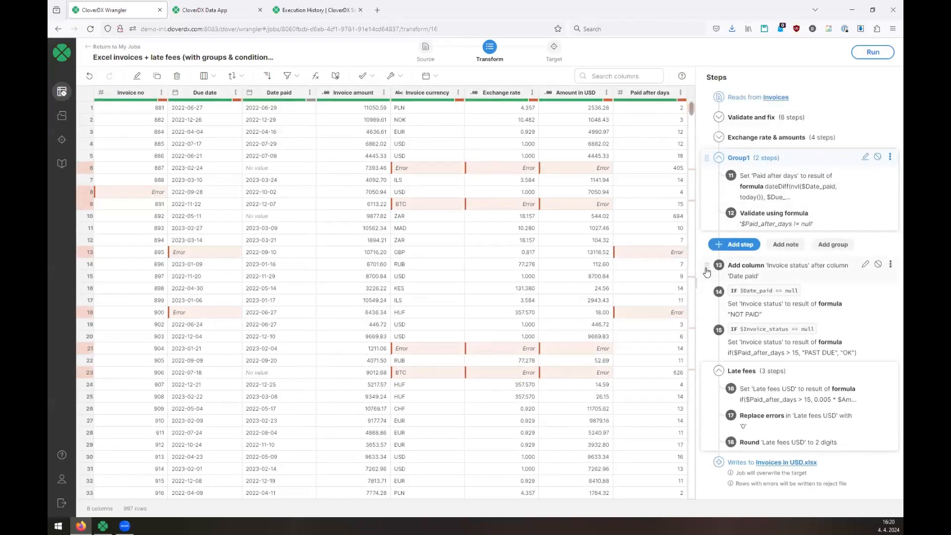
left_click_drag(707, 272, 740, 233)
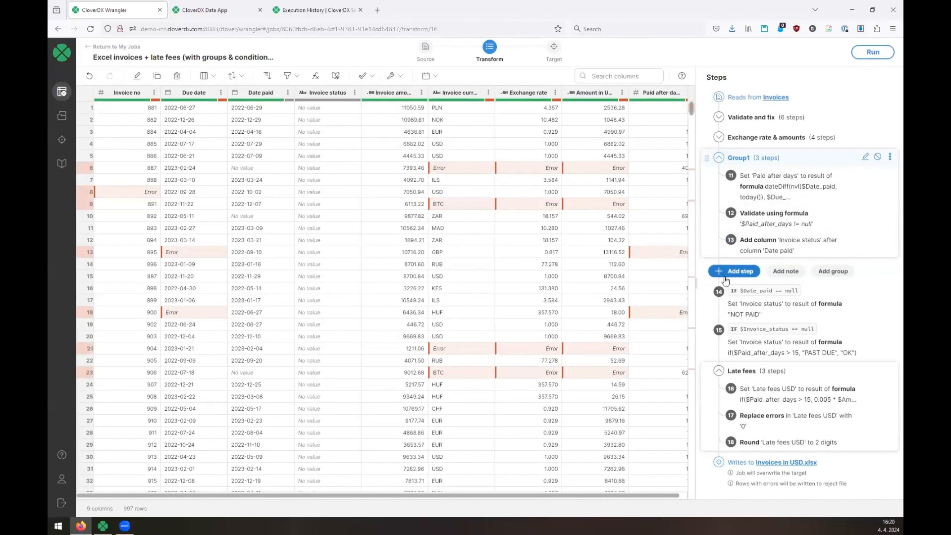
left_click_drag(709, 293, 728, 287)
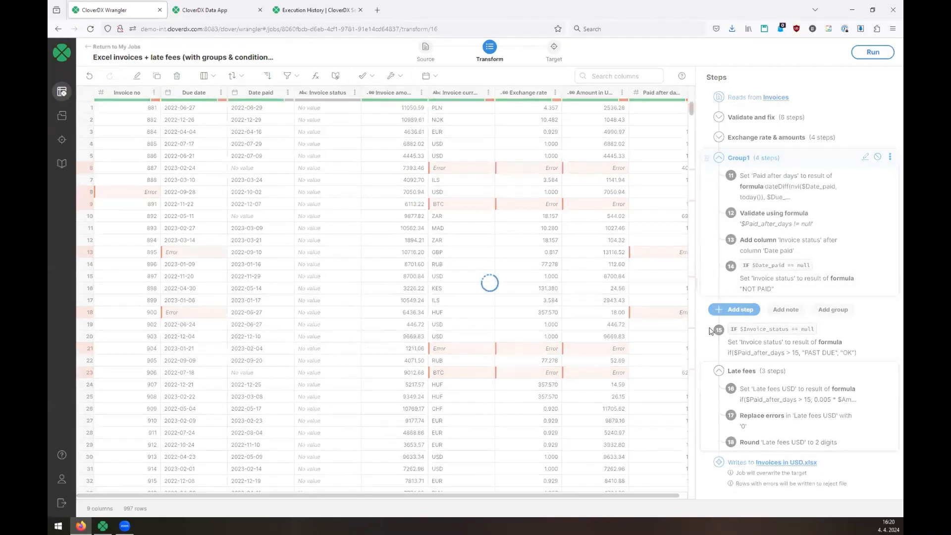
left_click_drag(712, 331, 758, 349)
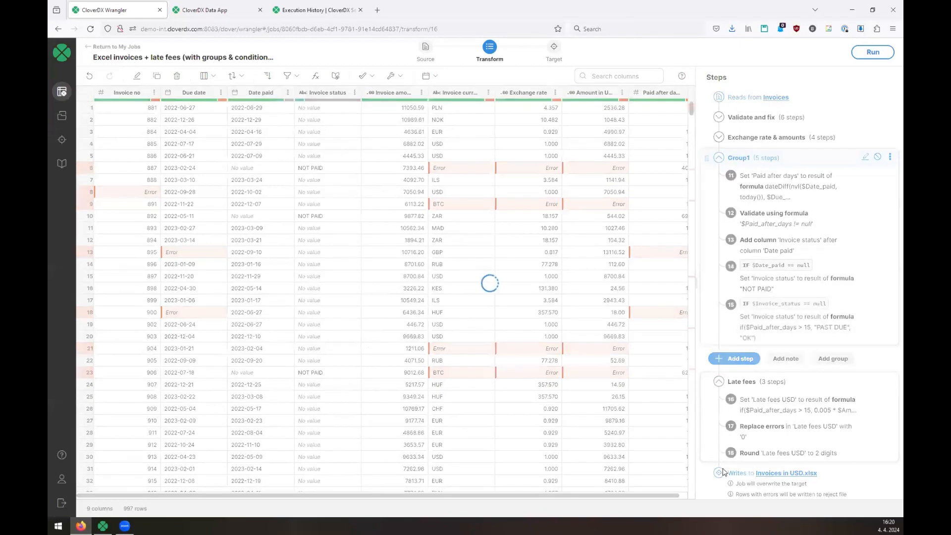
Expand the 'Exchange rate & amounts' and 'Validate and fix' groups to review their steps, and collapse both again.
left_click(719, 137)
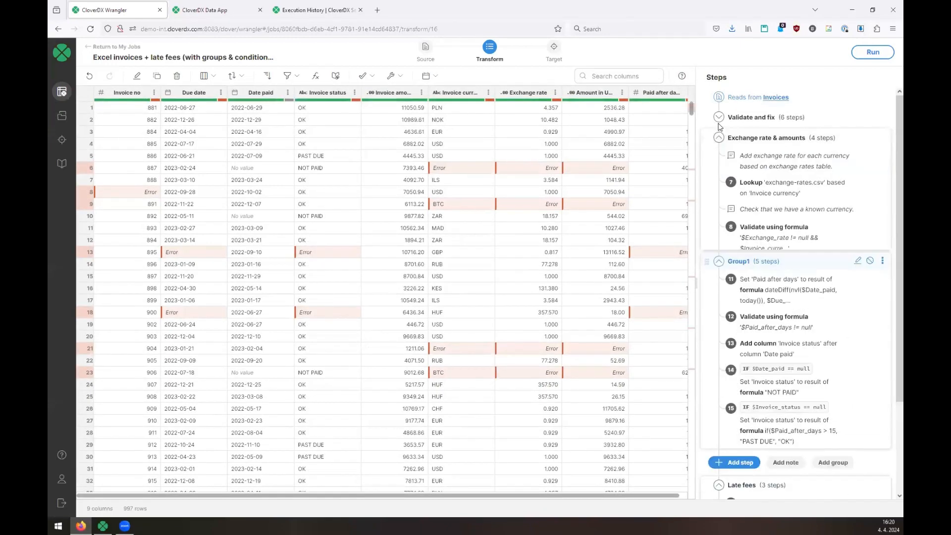
left_click(719, 123)
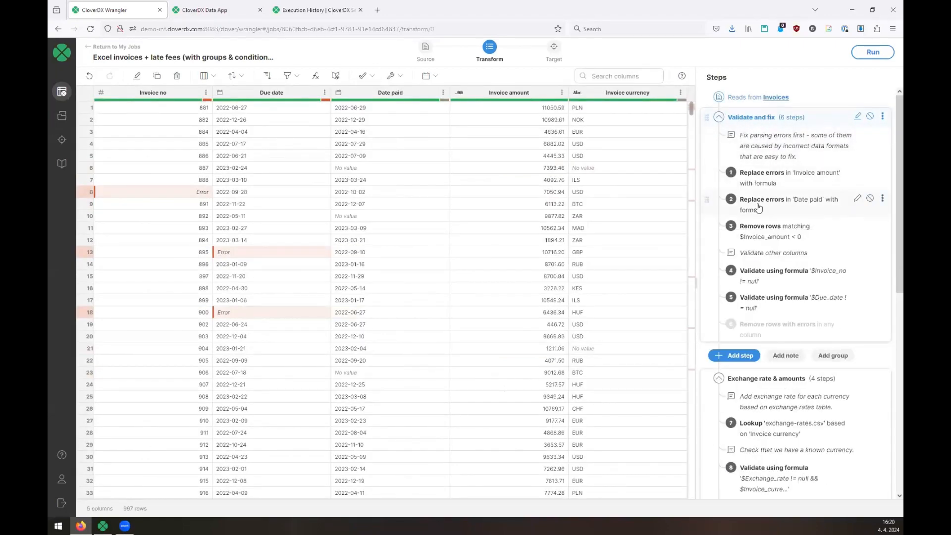
left_click(719, 118)
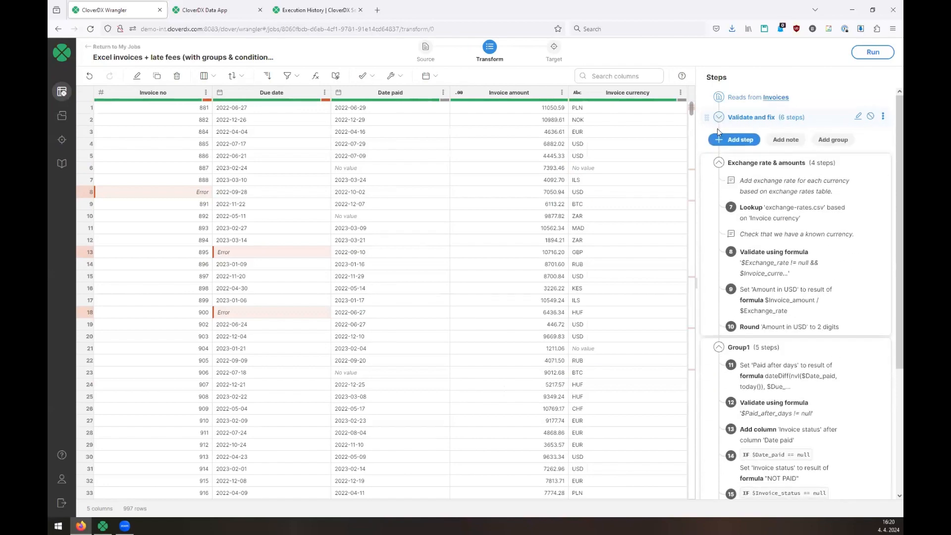
left_click(718, 163)
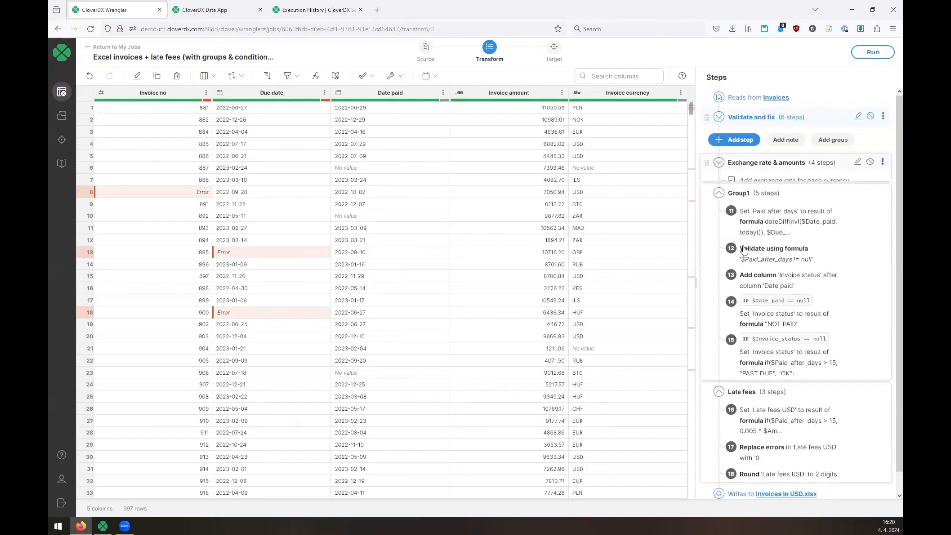
Preview the data at the 'Late fees USD' formula step, and disable and re-enable Group1.
left_click(761, 391)
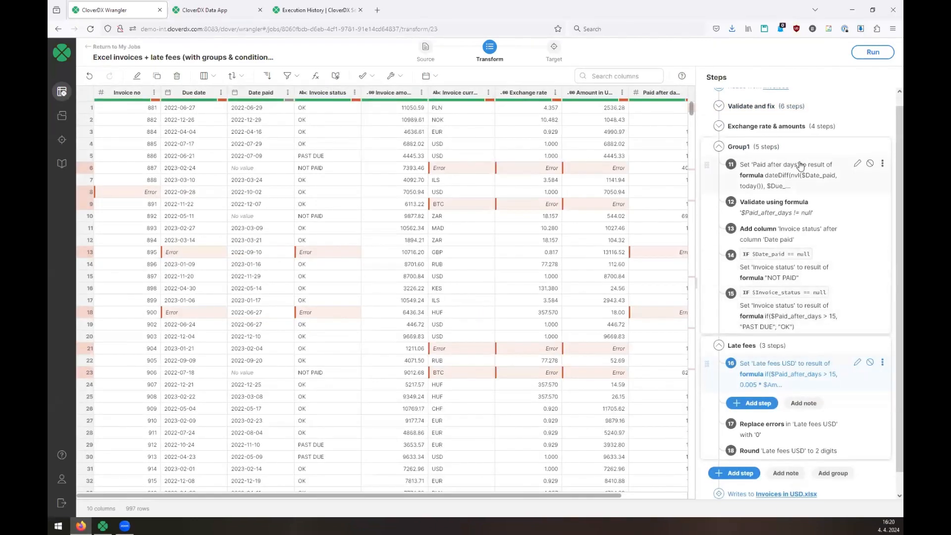
left_click(858, 147)
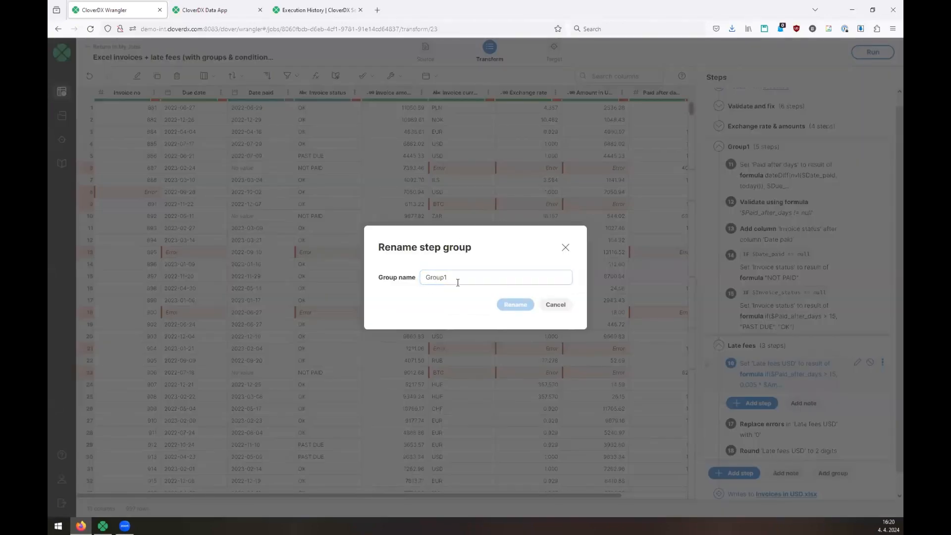
left_click(554, 304)
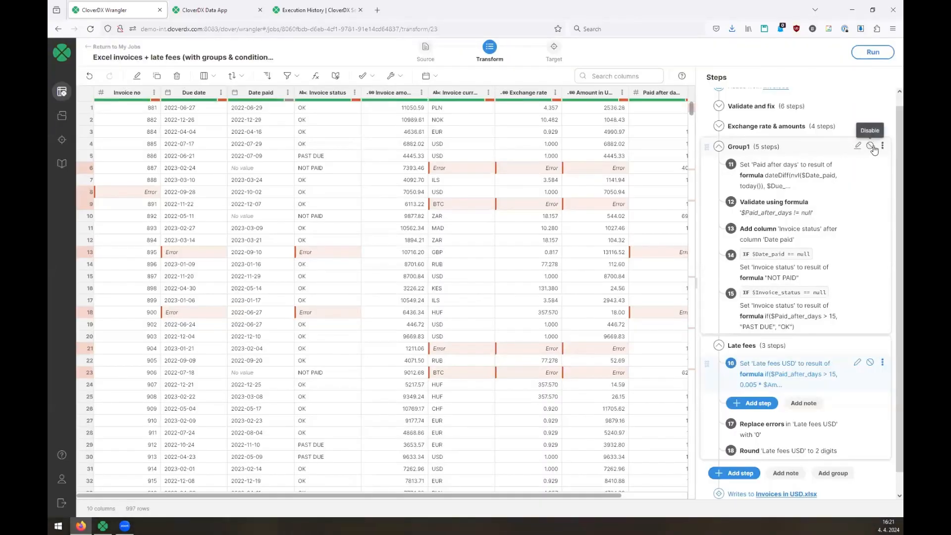
left_click(870, 146)
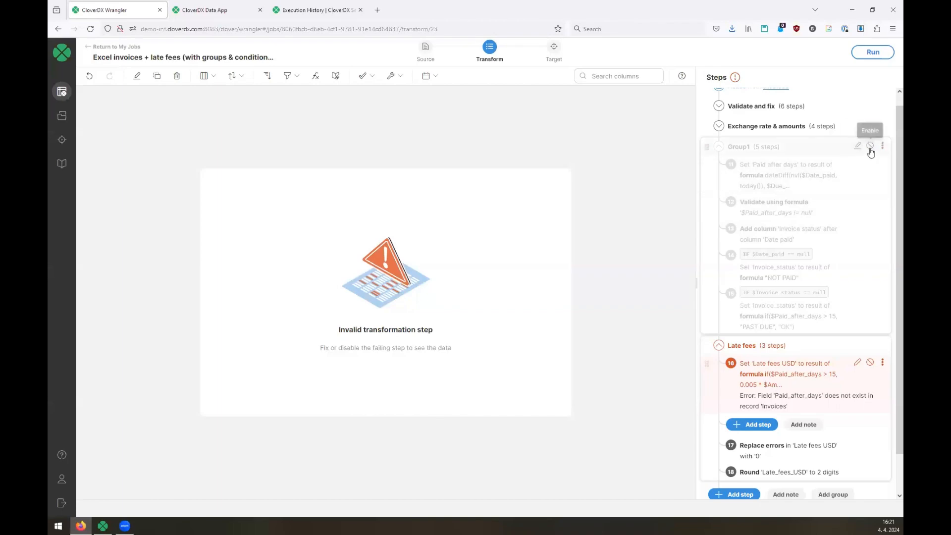
left_click(870, 147)
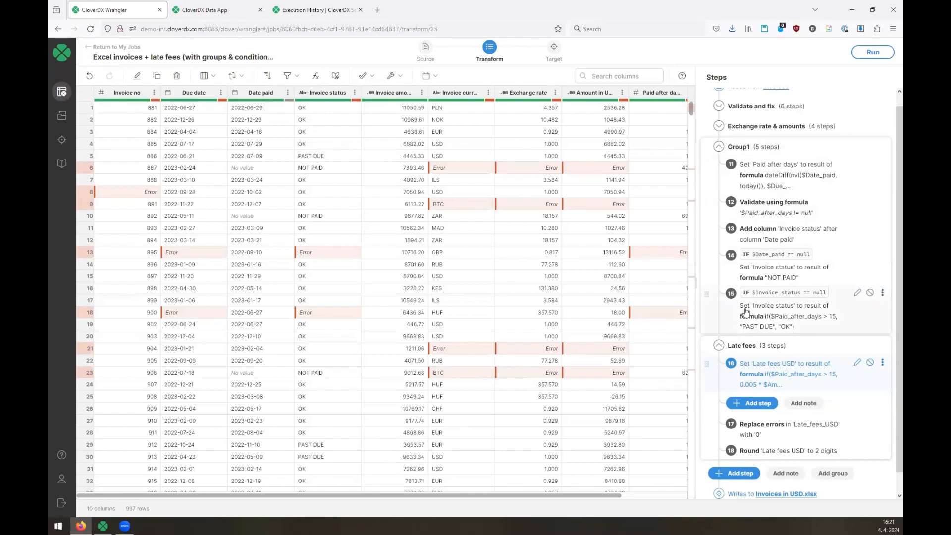
Open step 14, the conditional 'NOT PAID' formula, and switch its step condition off and back on.
left_click(818, 261)
left_click(857, 254)
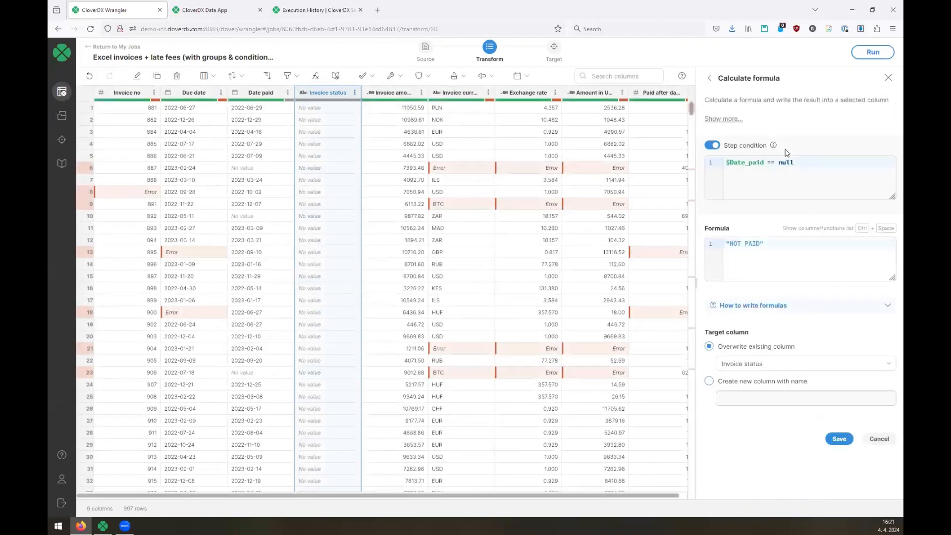
left_click(712, 145)
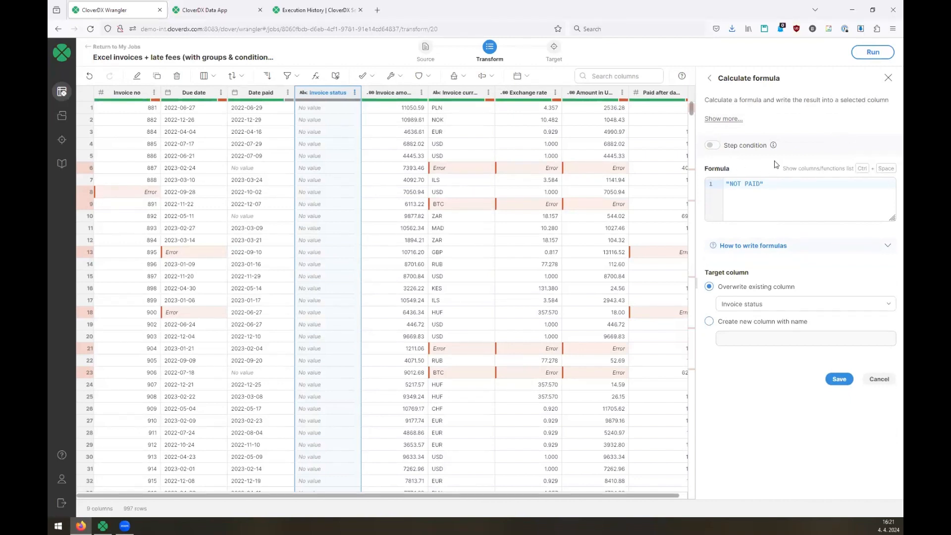
left_click(711, 145)
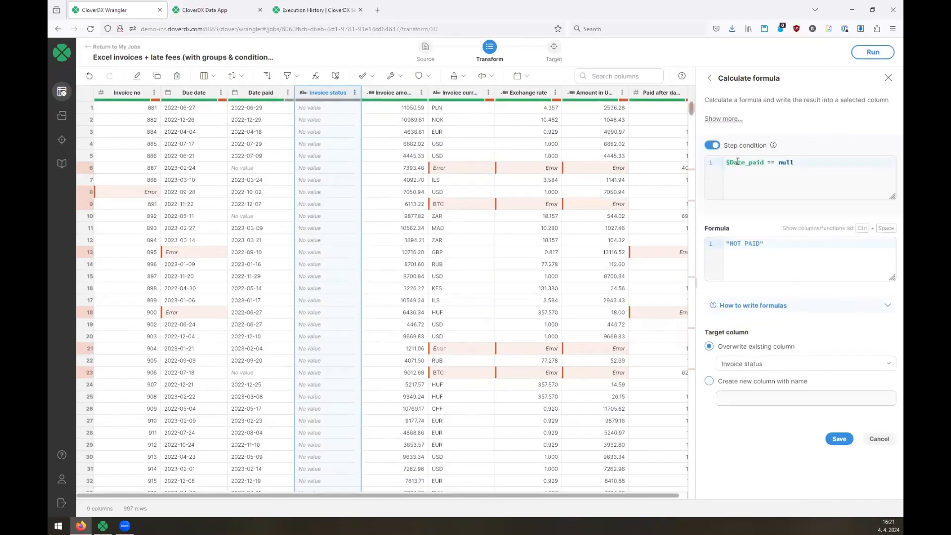
Examine the step condition on 'Date paid' and the 'NOT PAID' formula, and return to the list of steps.
left_click_drag(798, 163, 703, 159)
left_click(745, 162)
left_click_drag(818, 161, 714, 158)
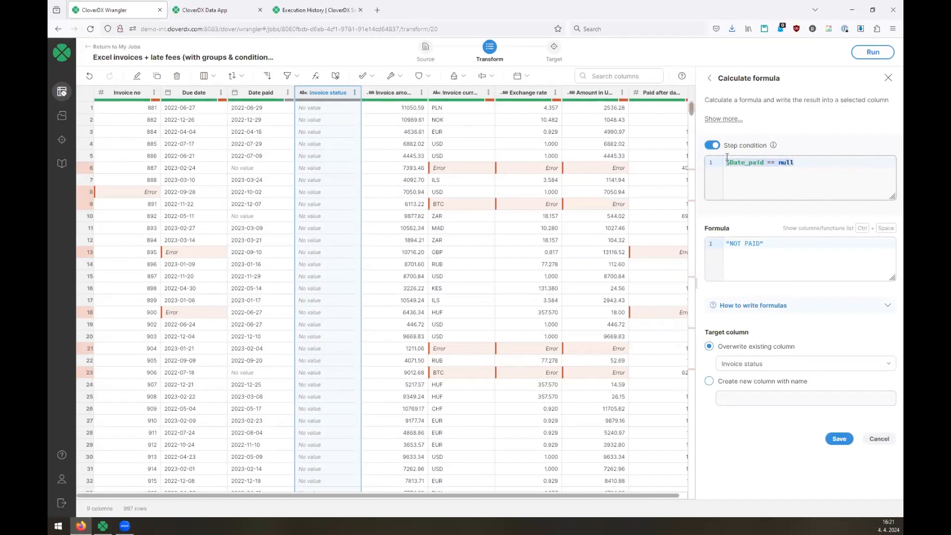
left_click(734, 162)
left_click_drag(803, 162, 731, 161)
left_click_drag(769, 252, 724, 248)
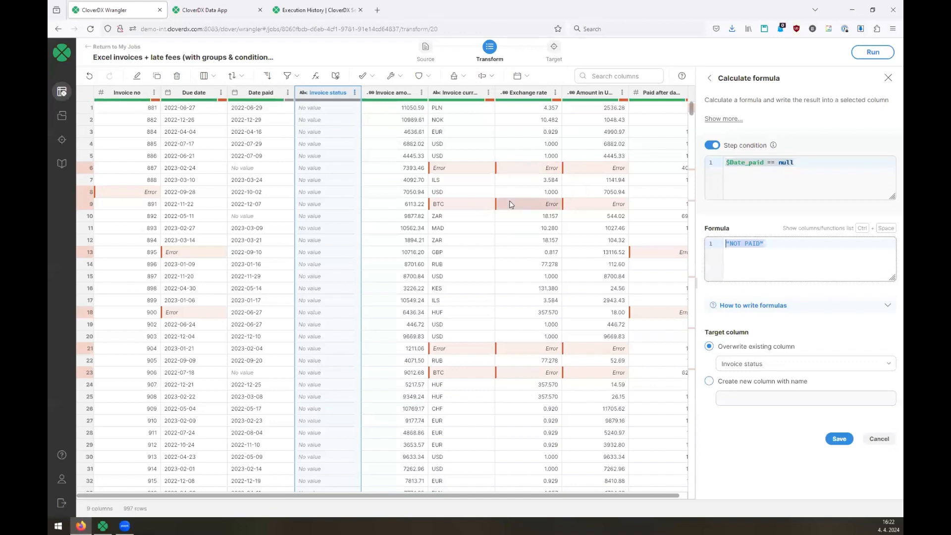
mouse_move(511, 204)
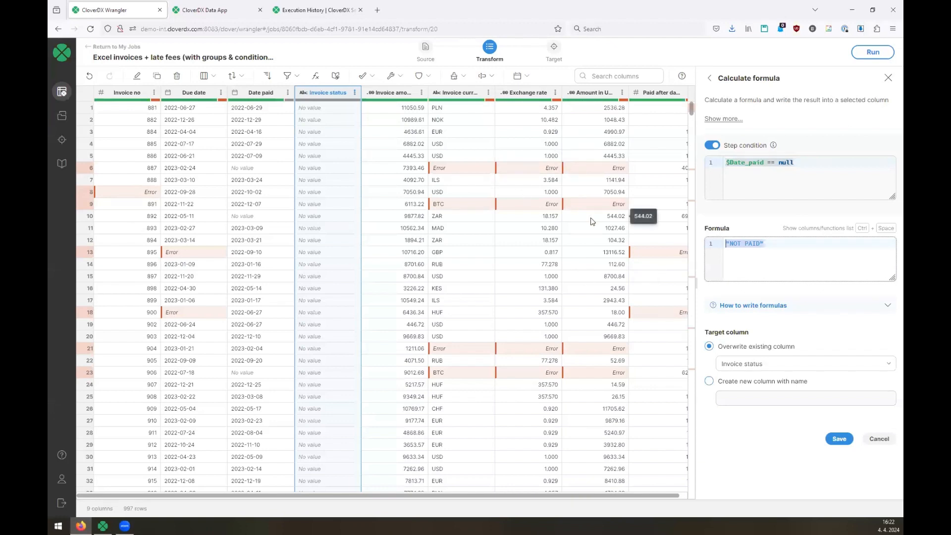
left_click(763, 225)
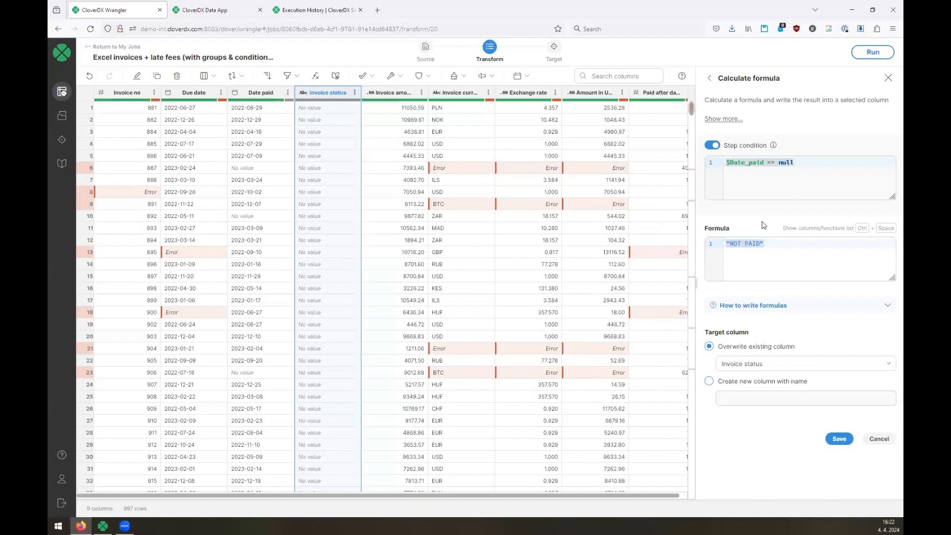
left_click(765, 244)
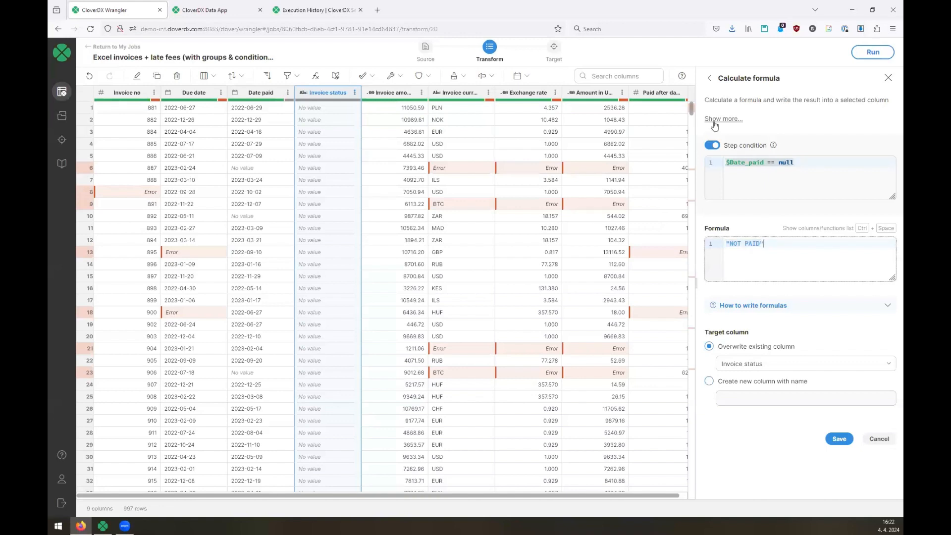
left_click(749, 163)
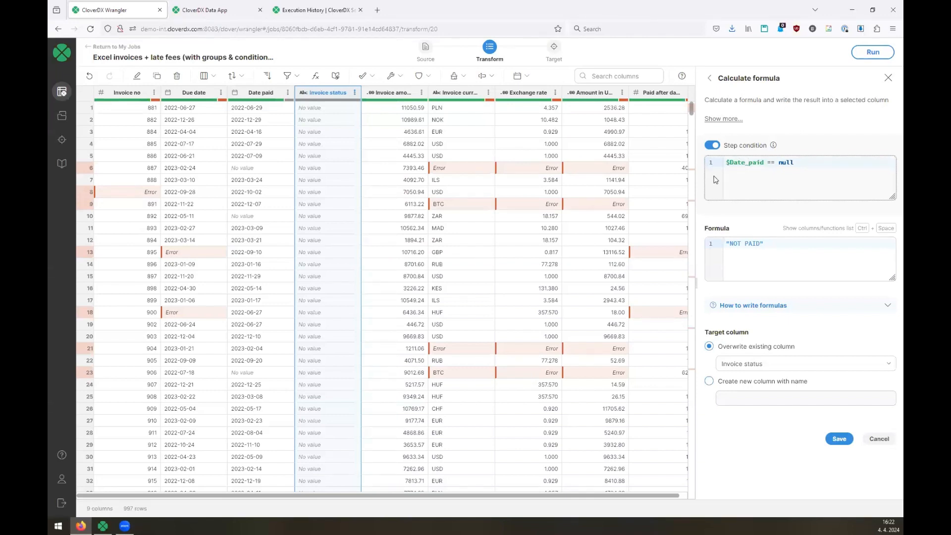
left_click(709, 78)
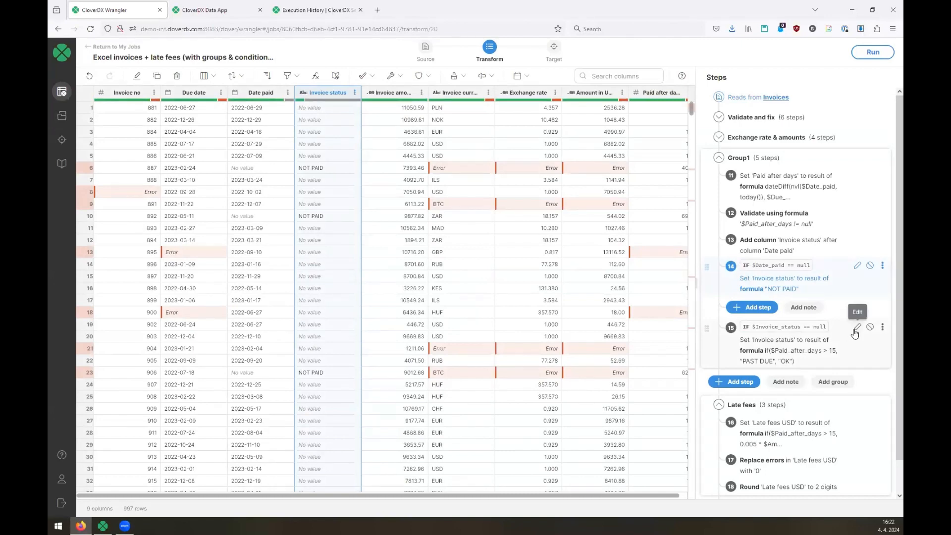
Open step 15 to examine its 'Invoice status' condition and PAST DUE/OK formula, and return to the list of steps.
left_click(858, 327)
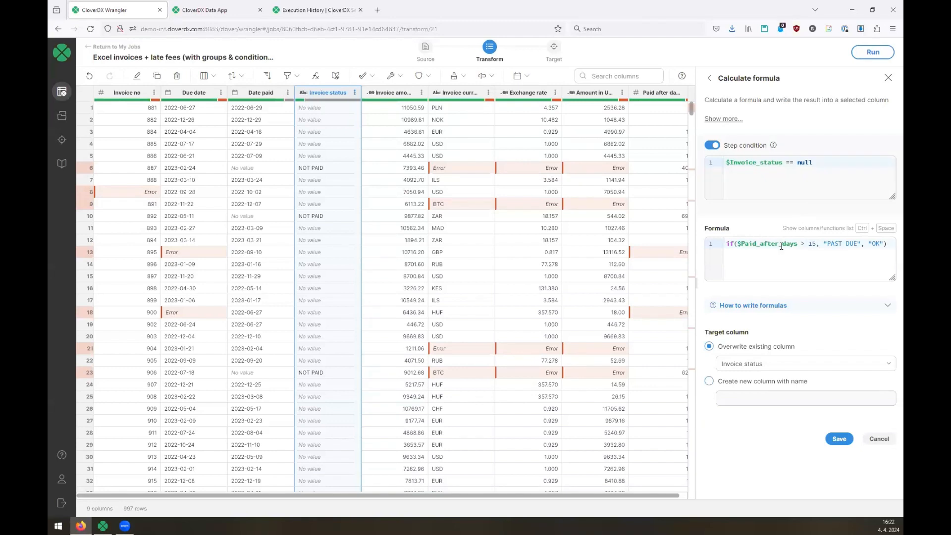
left_click(706, 163)
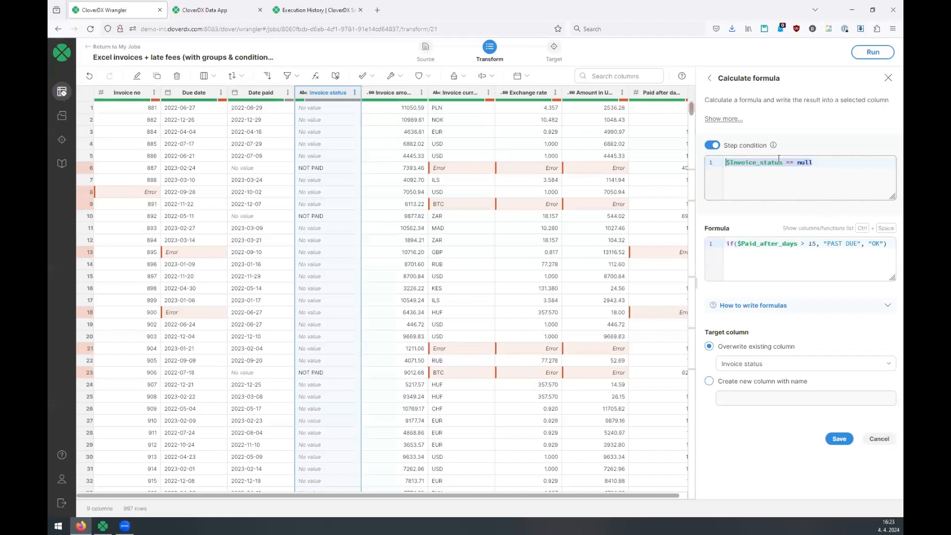
left_click(765, 172)
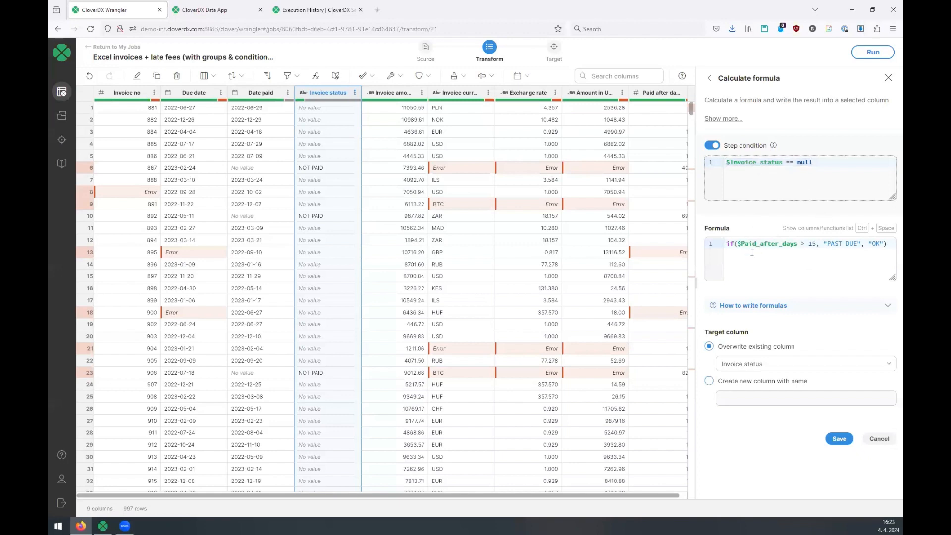
left_click_drag(885, 243, 726, 244)
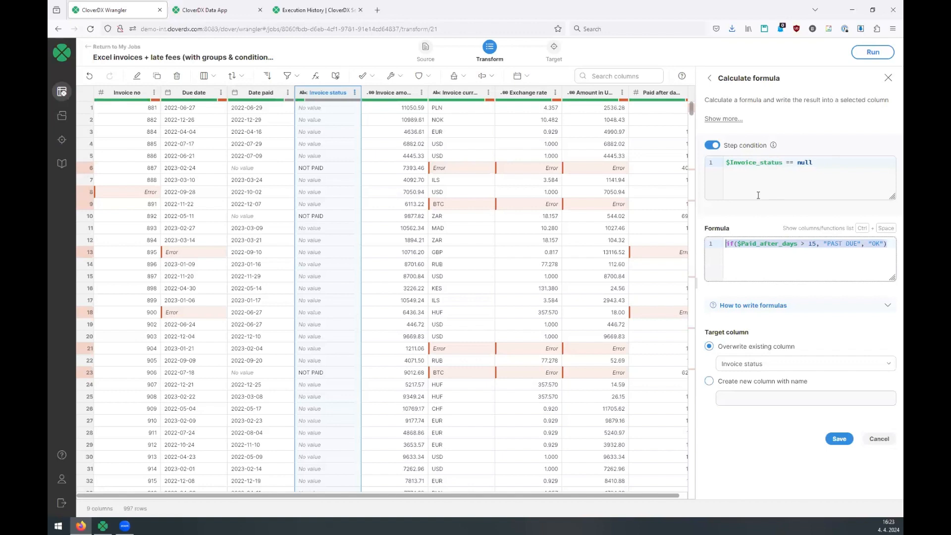
left_click(711, 80)
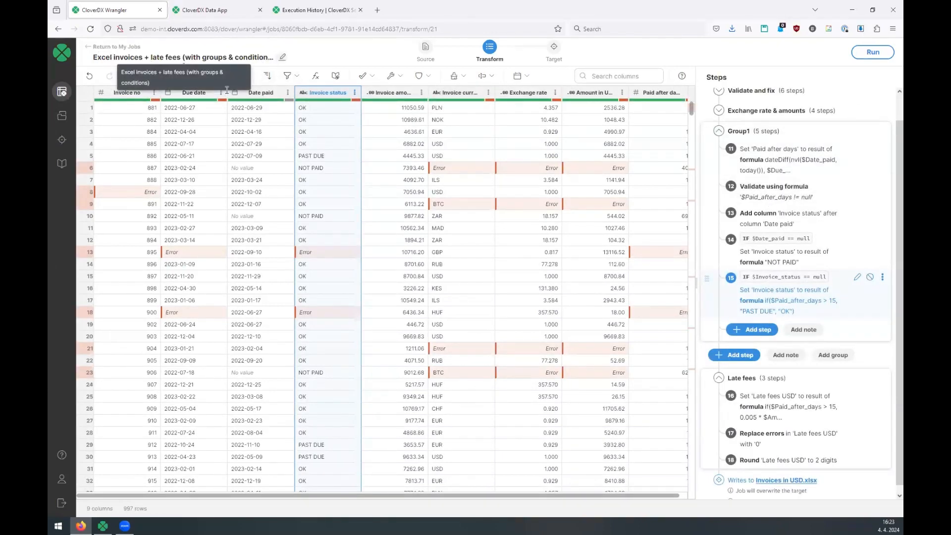
Open step 15 for editing and replace its whole formula with 'if'.
left_click(857, 279)
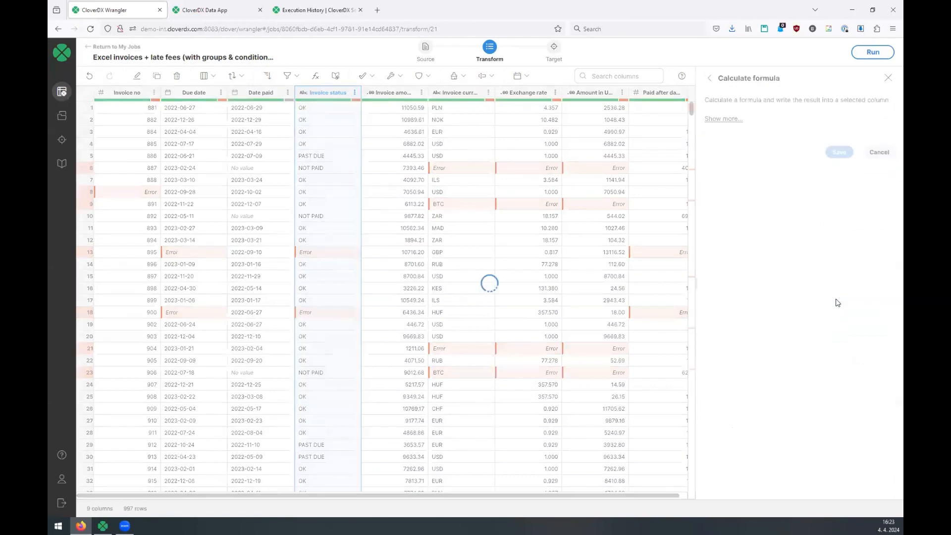
left_click(800, 237)
key("End")
key("ctrl+a")
key("BackSpace")
type("if")
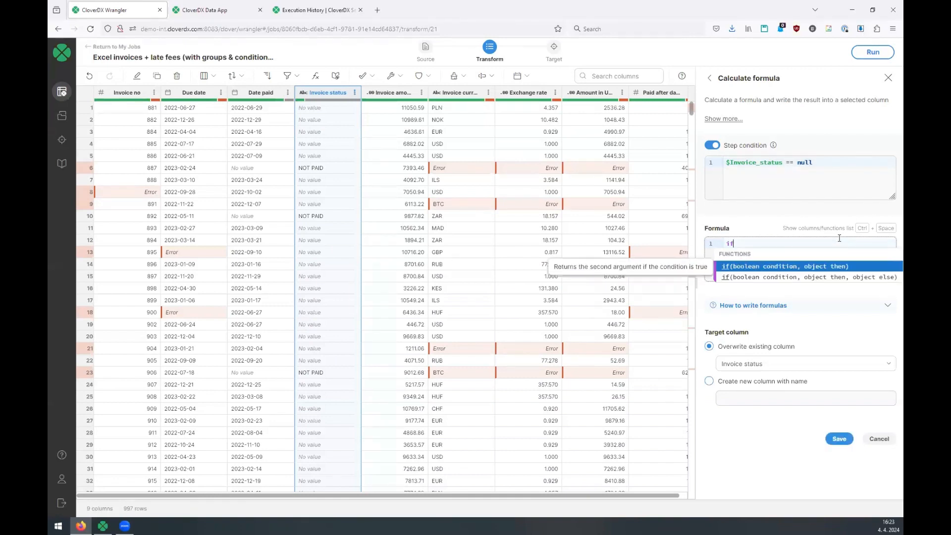
Shorten the formula to 'i' and browse the suggested functions, from if and indexOf to isBlank.
key("BackSpace")
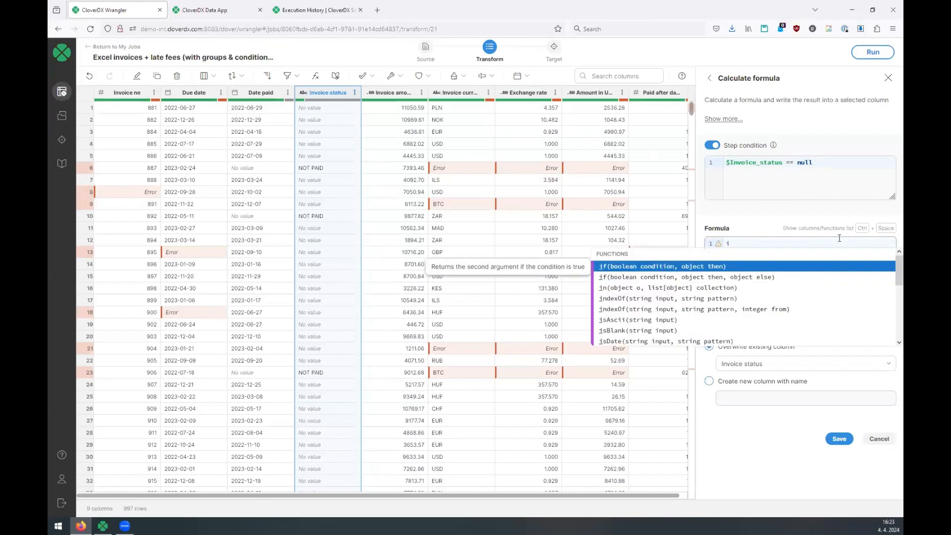
key("Down")
key("Down")
key("Down")
key("Down")
key("Down")
key("Down")
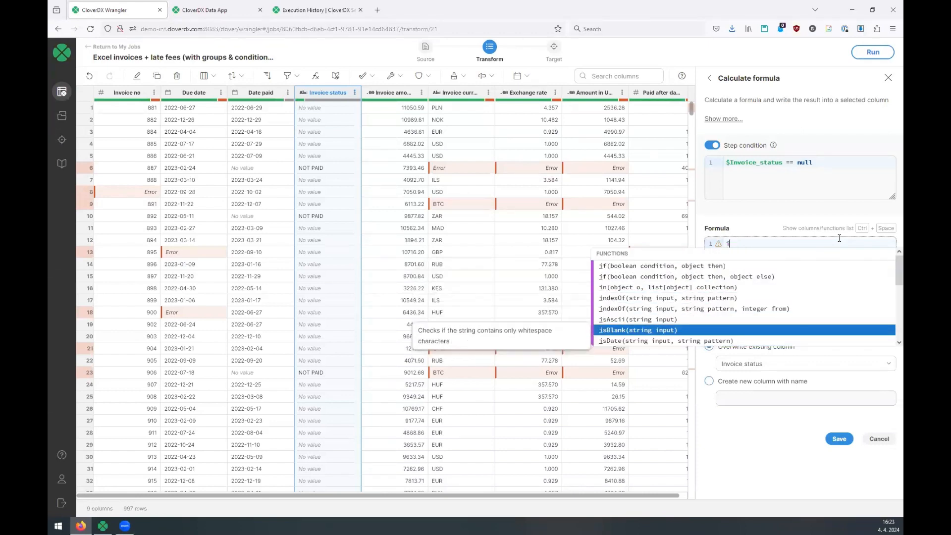
key("Up")
key("Up")
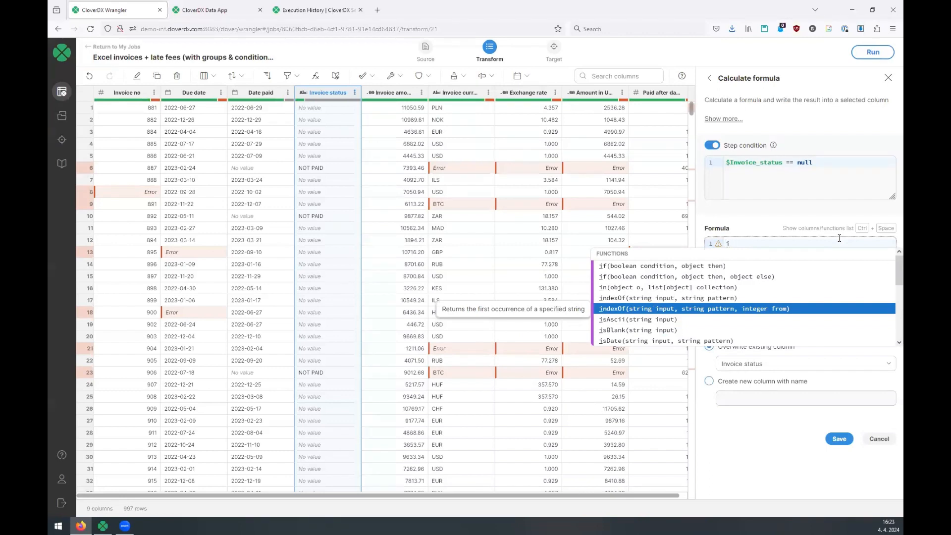
key("Up")
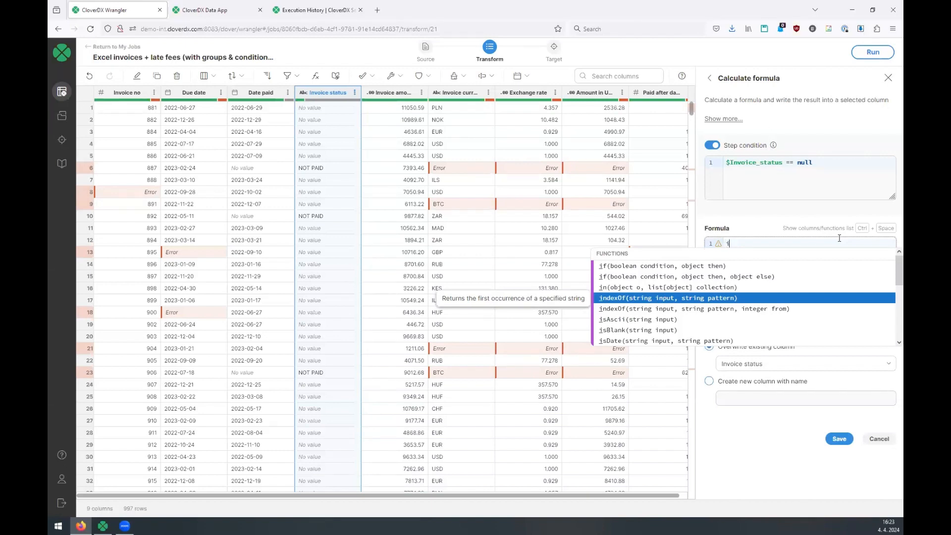
Build the formula as if($Paid_after_days) from the suggested function and column, and discard the edit of step 15.
type("f")
key("Return")
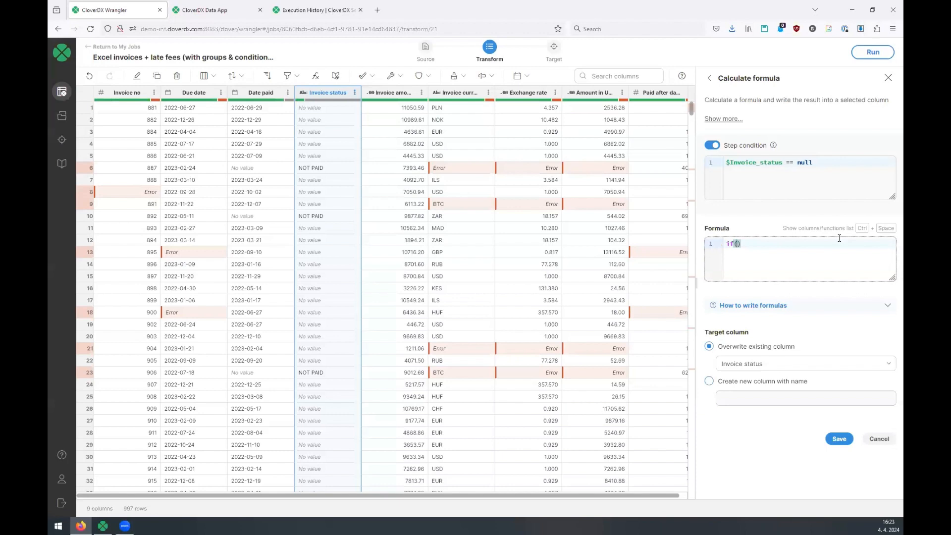
type("$p")
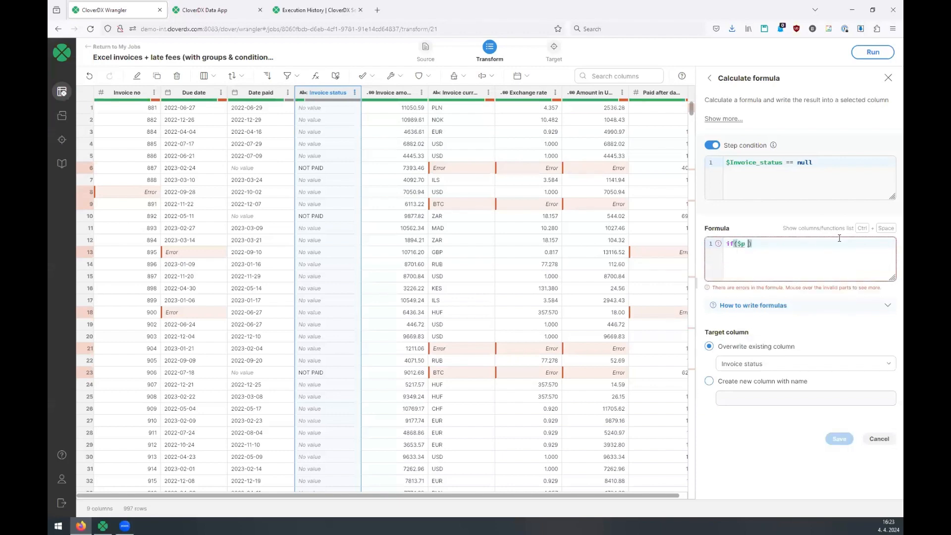
key("BackSpace")
type("ai")
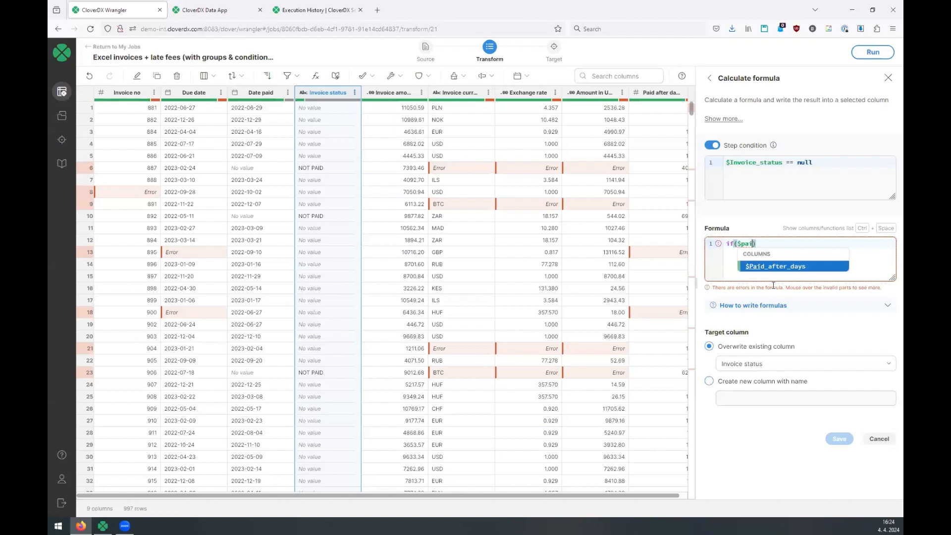
mouse_move(719, 248)
key("Return")
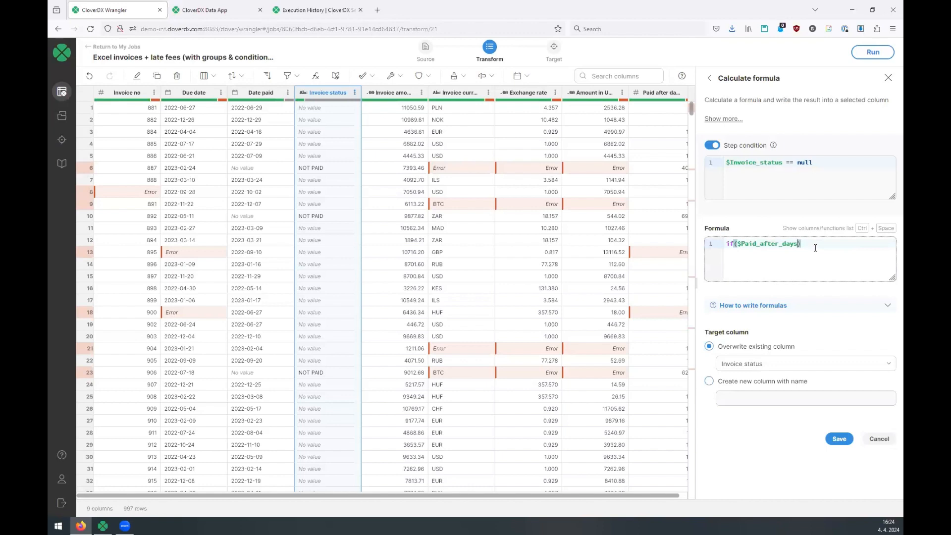
key("Home")
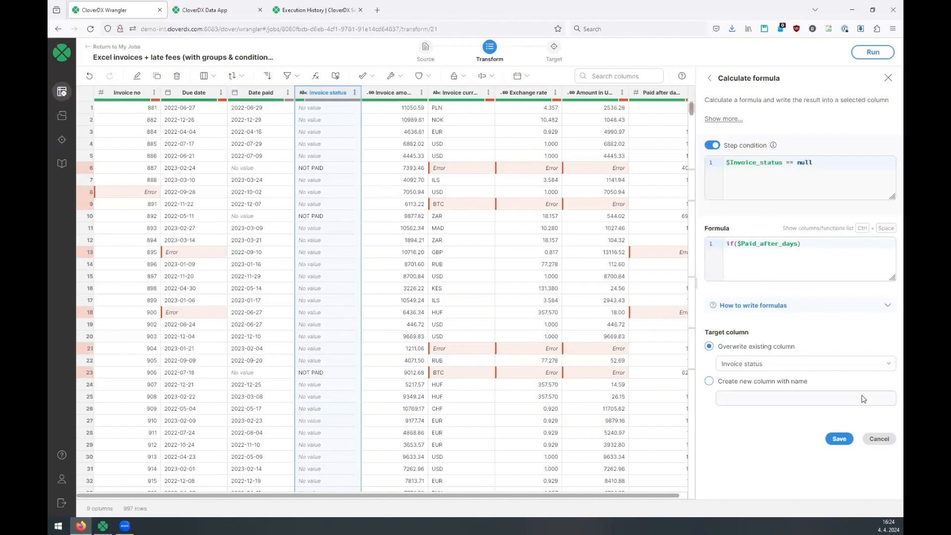
left_click(891, 438)
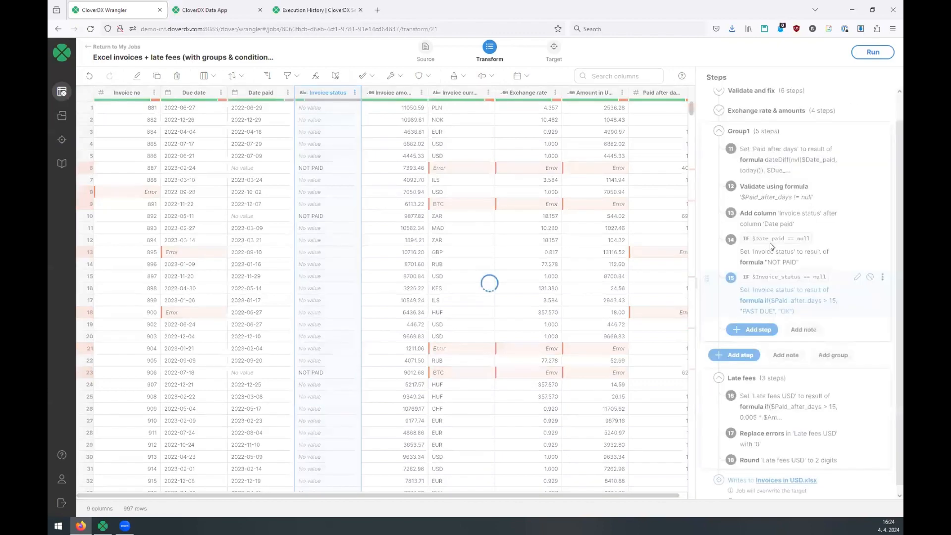
Return to the job list and open the column mapping of the OrderPayments_ClientA job.
left_click(105, 46)
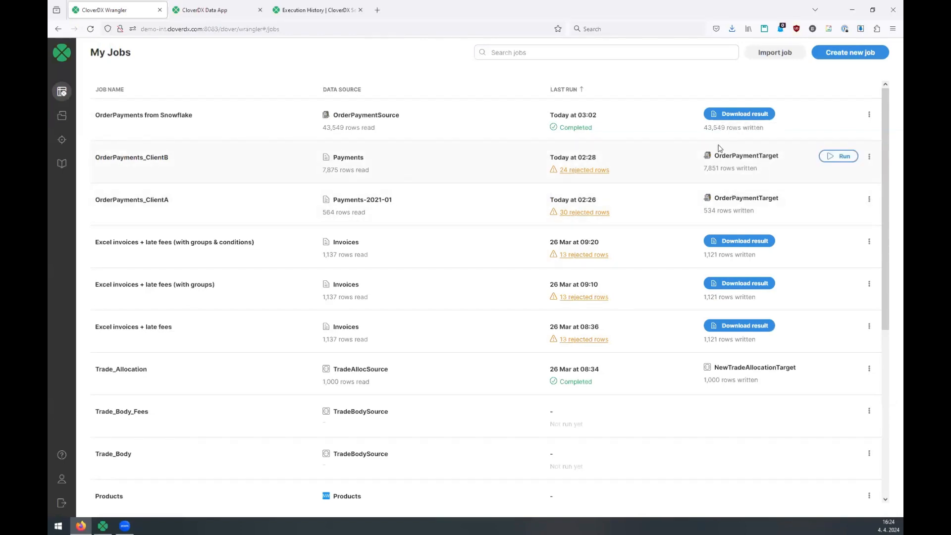
mouse_move(717, 155)
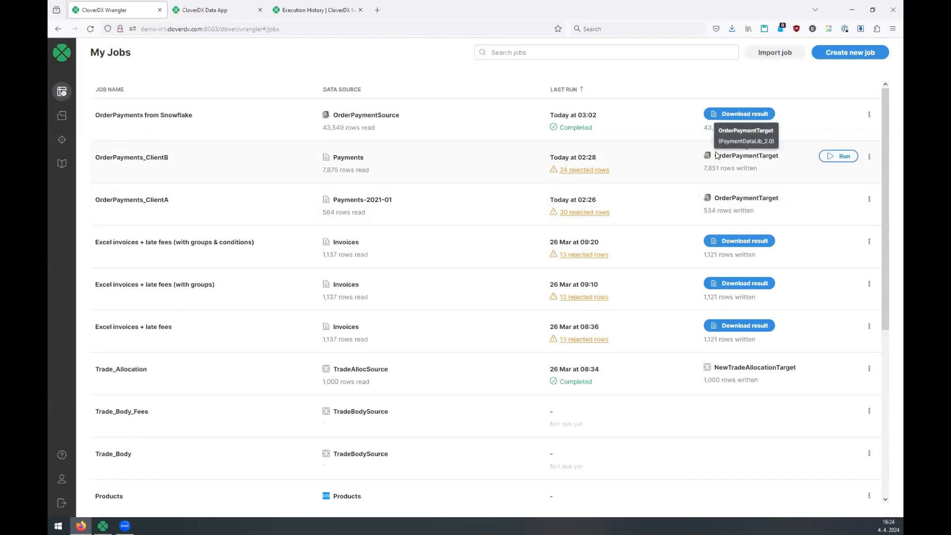
left_click(155, 204)
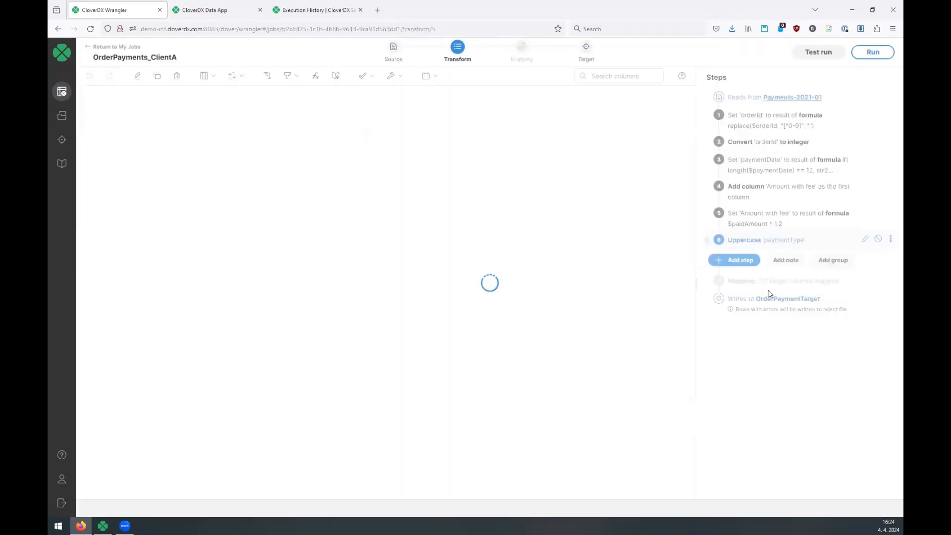
left_click(760, 286)
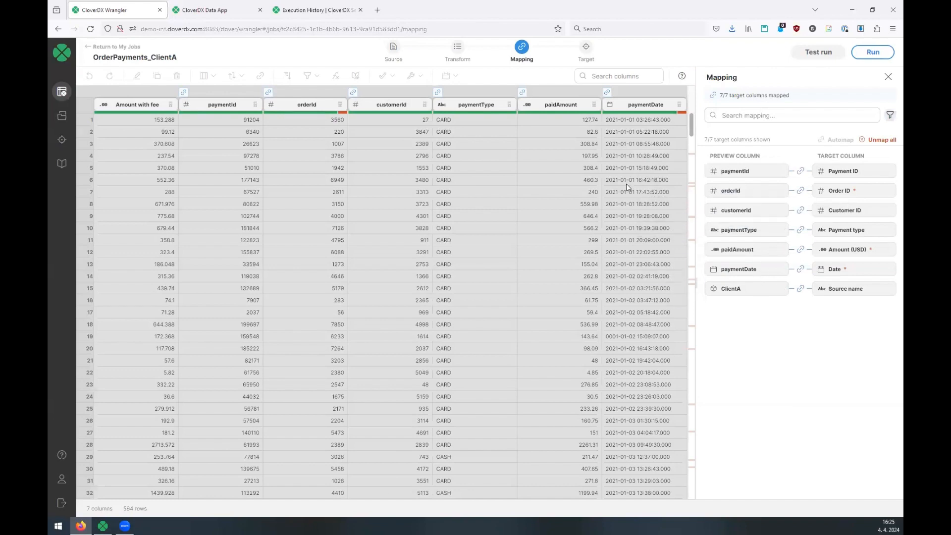
Map the paymentType column to the 'Payment type' target, and check the constant mapped to 'Source name' before closing the mapping.
left_click_drag(457, 102, 733, 233)
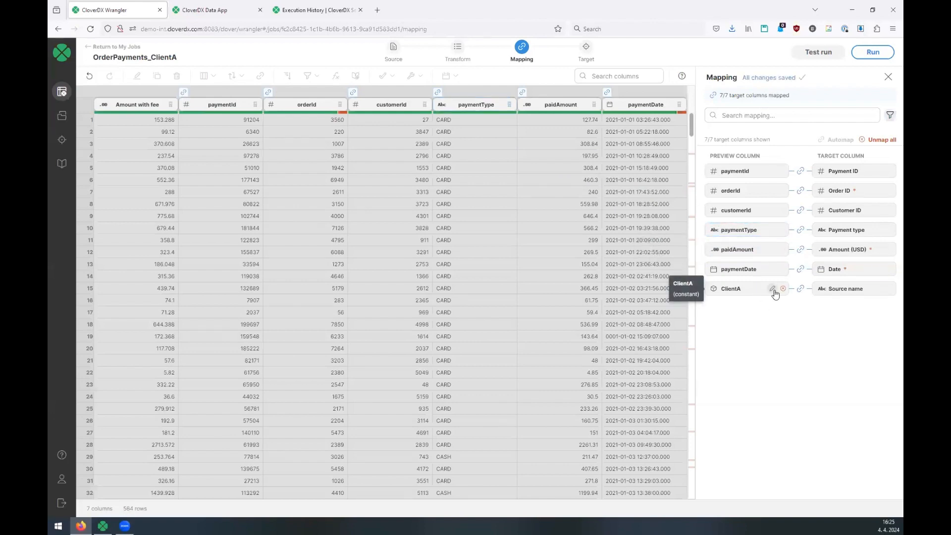
left_click(774, 291)
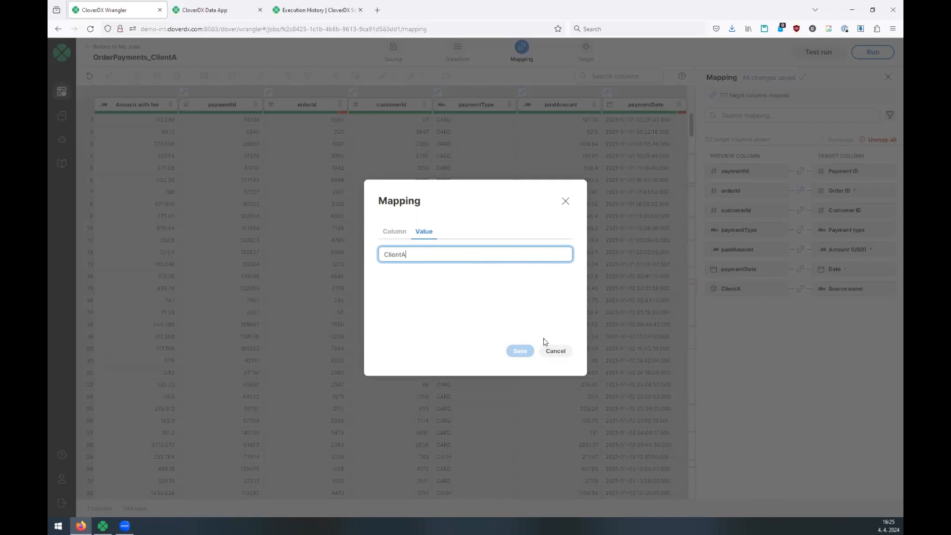
left_click(555, 351)
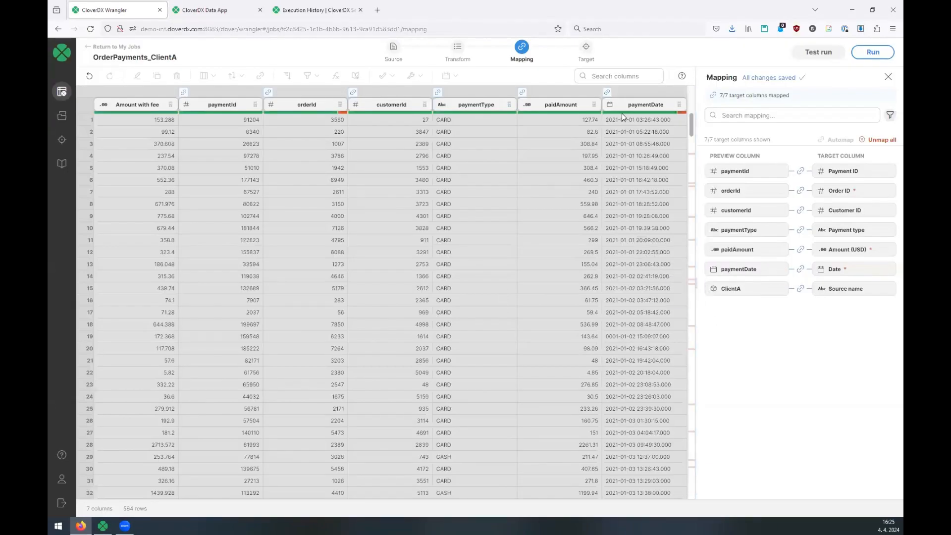
mouse_move(664, 105)
left_click(888, 79)
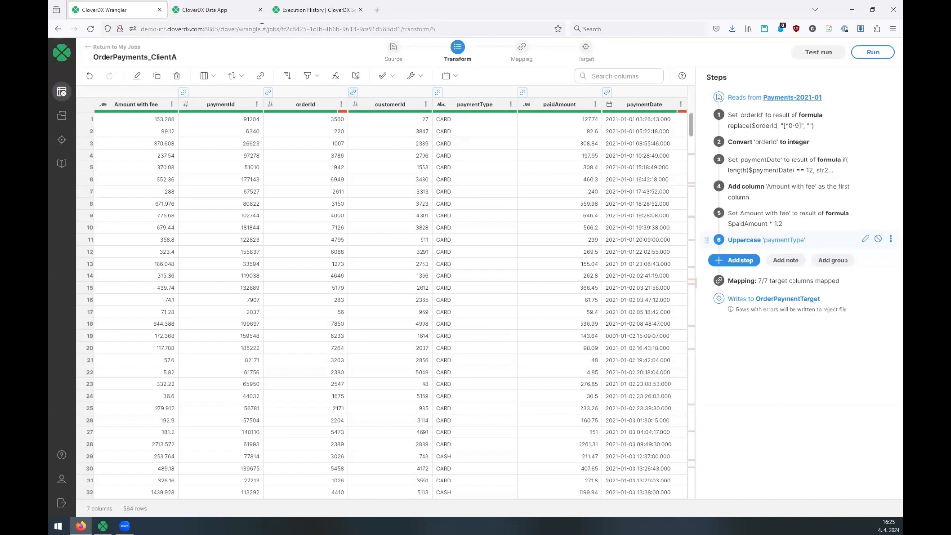
Switch to CloverDX Data Apps and set up EffortReport with start date 2024-02-01 and end date 2024-04-04.
left_click(214, 11)
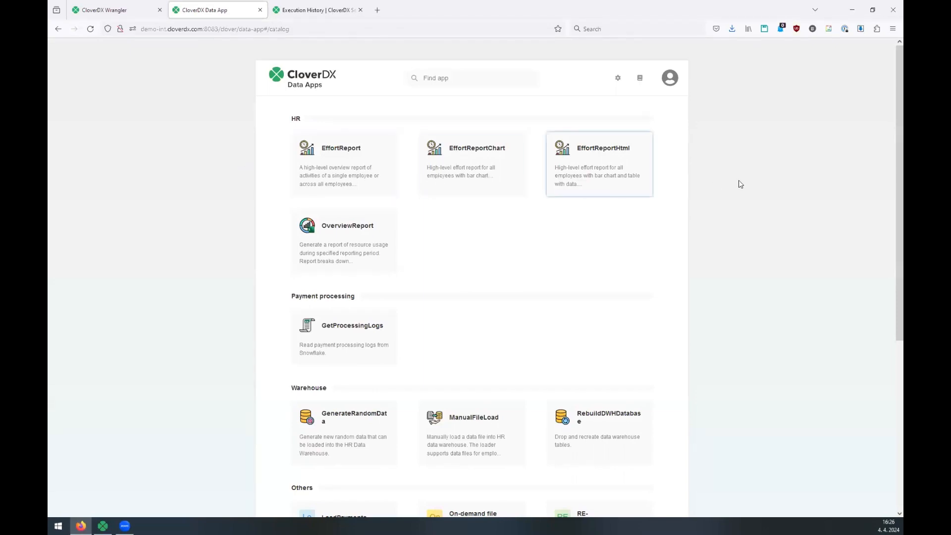
left_click(358, 178)
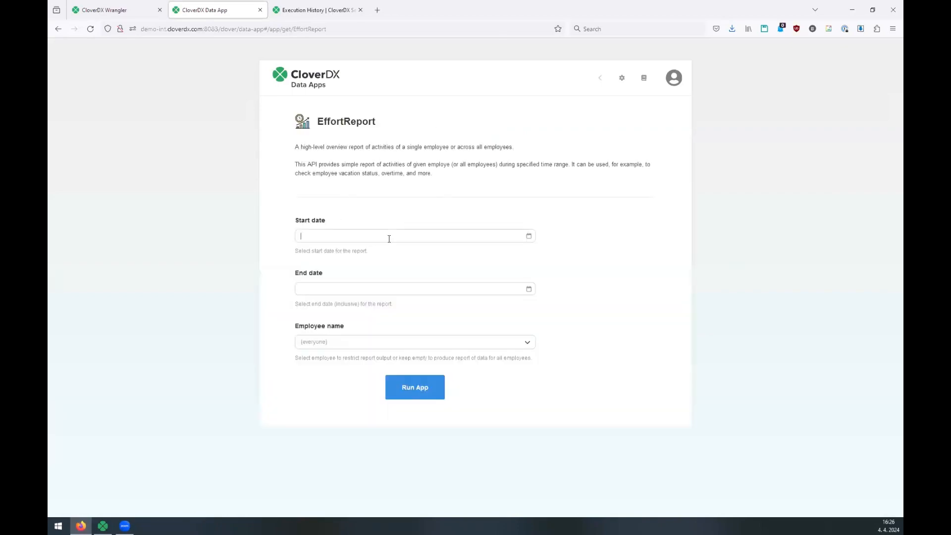
left_click(529, 237)
left_click(369, 258)
left_click(368, 258)
left_click(415, 291)
left_click(529, 289)
left_click(416, 344)
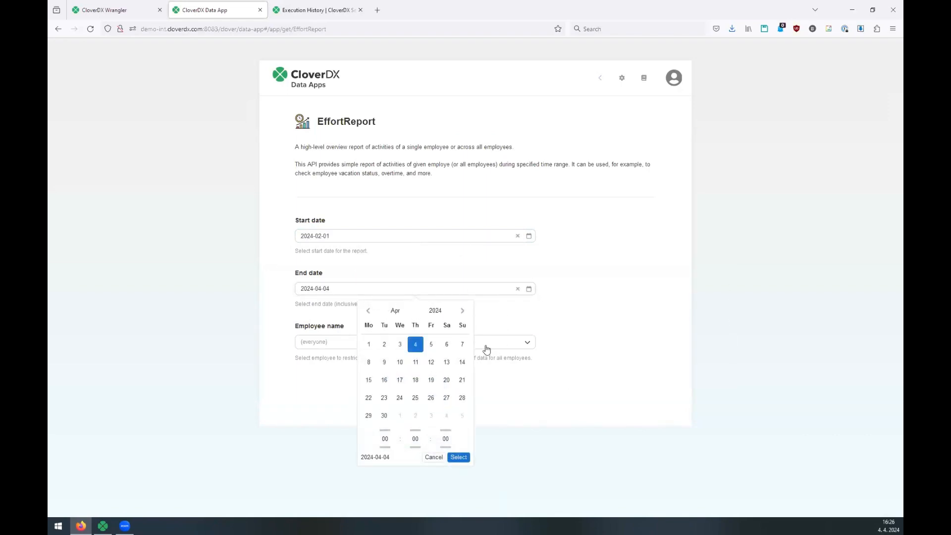
left_click(572, 342)
Run EffortReport for everyone, look through the result preview, and return to the app catalogue.
left_click(414, 387)
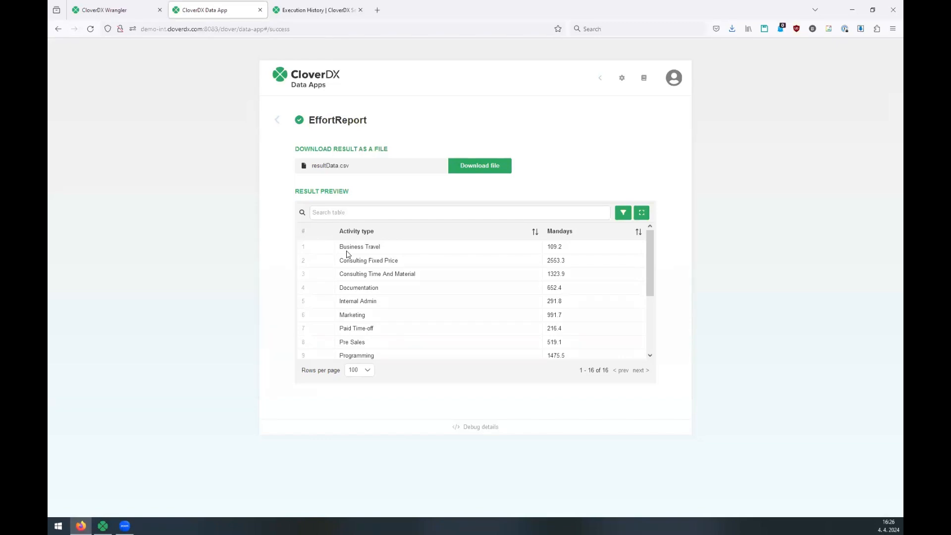
mouse_move(651, 250)
left_mouse_down()
mouse_move(647, 325)
mouse_move(646, 266)
left_mouse_up()
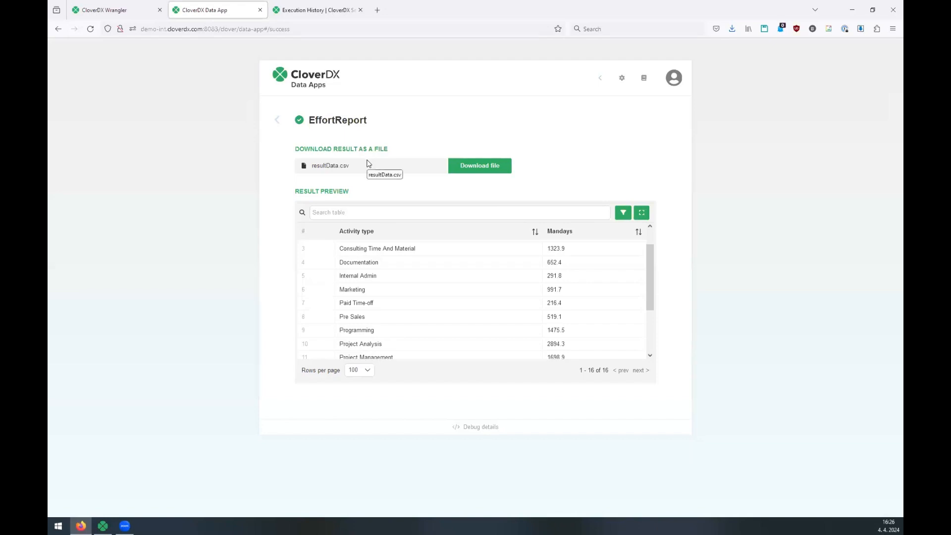
left_click(329, 75)
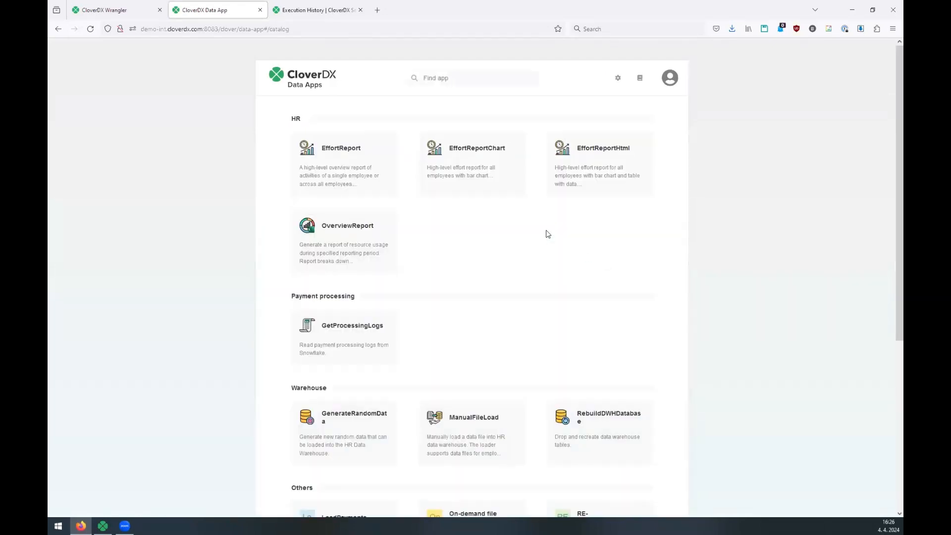
Run EffortReportHtml and examine its bar chart and effort table in the full-size preview.
left_click(570, 165)
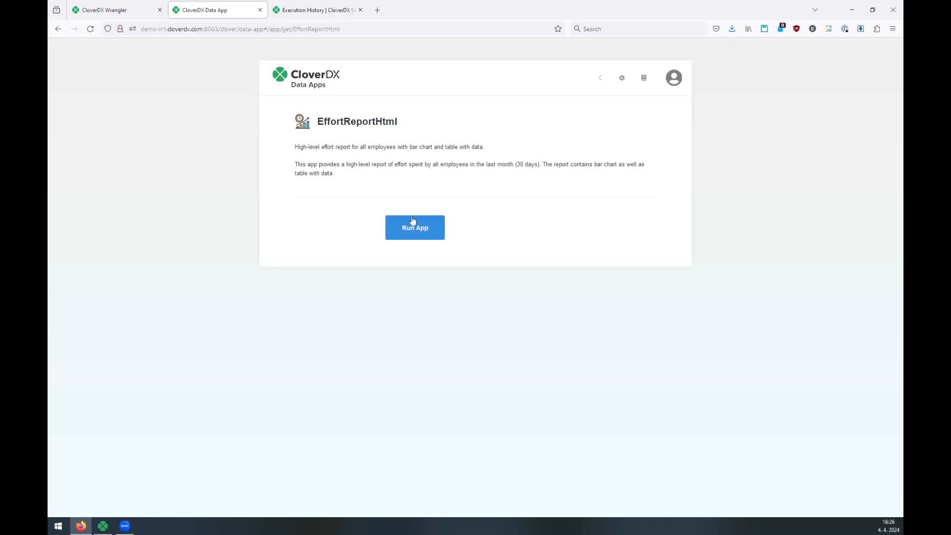
left_click(412, 223)
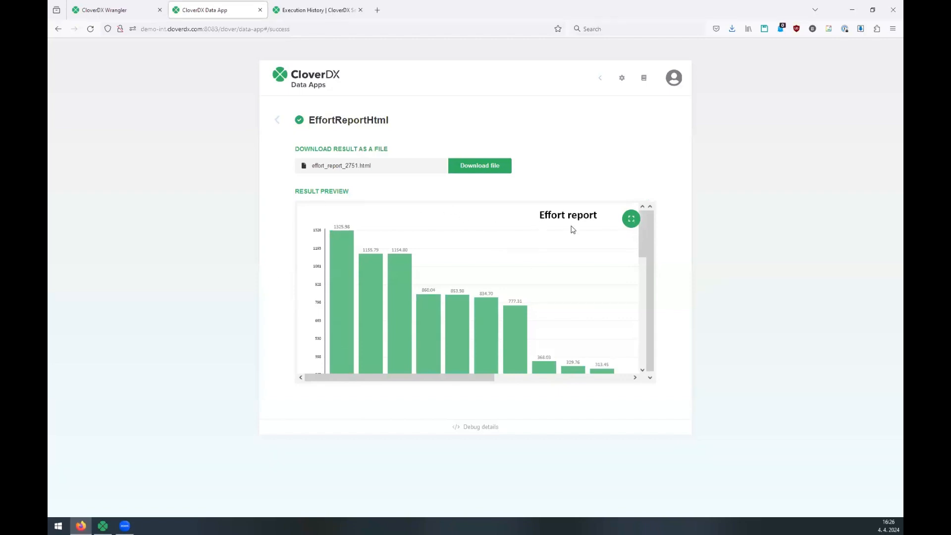
left_click(631, 219)
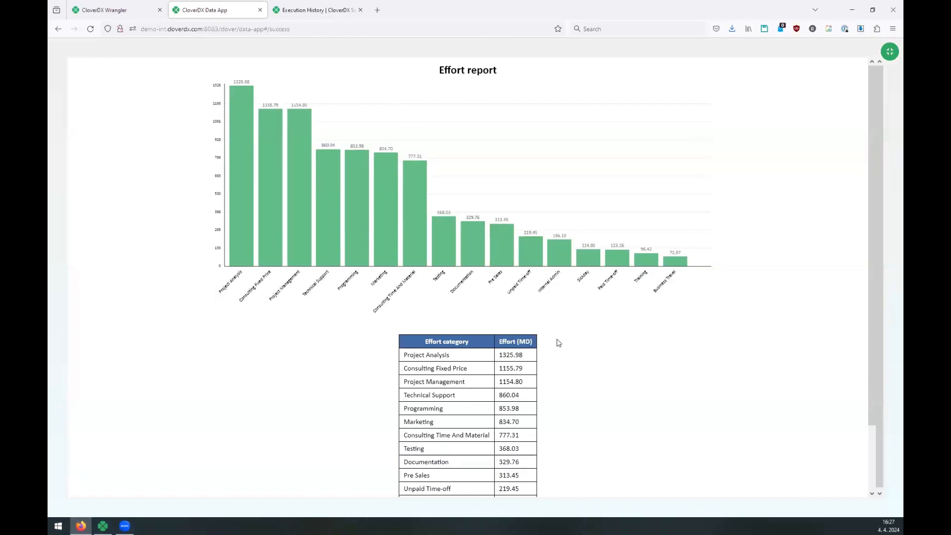
scroll(549, 352, "down", 3)
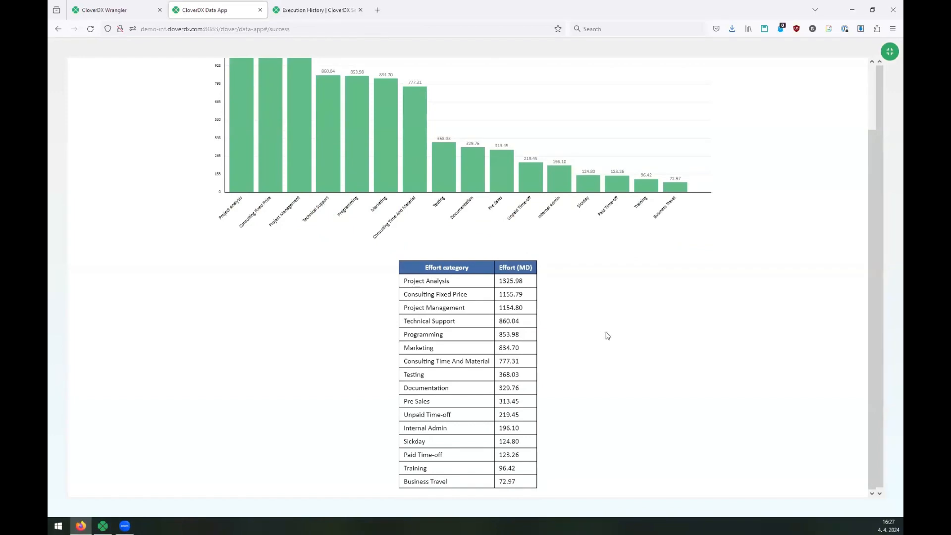
scroll(602, 345, "up", 3)
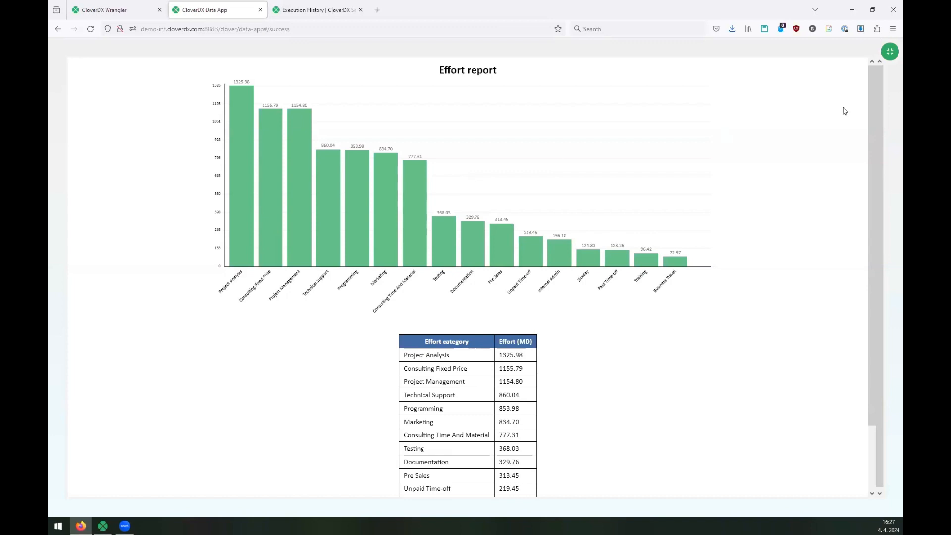
left_click(890, 51)
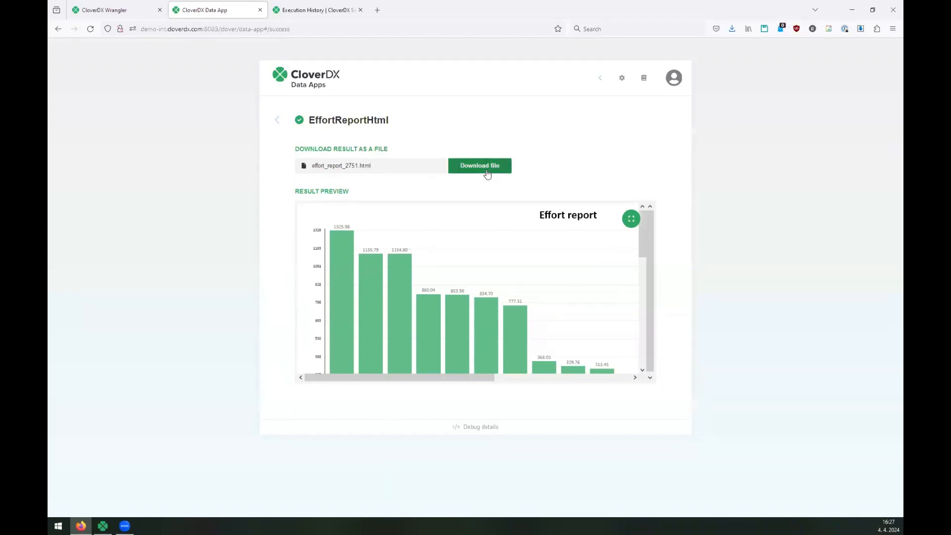
Return to the app catalogue and run EffortReportChart.
left_click(294, 77)
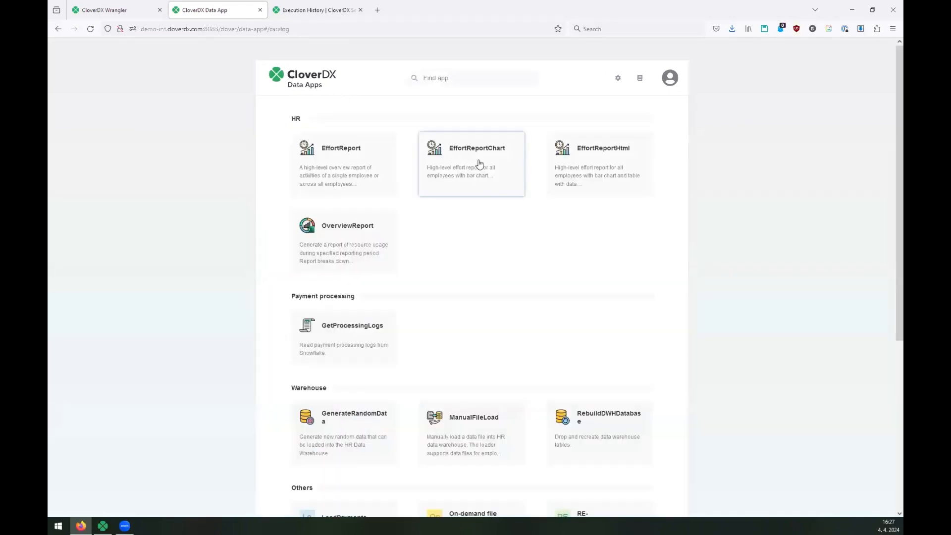
left_click(479, 164)
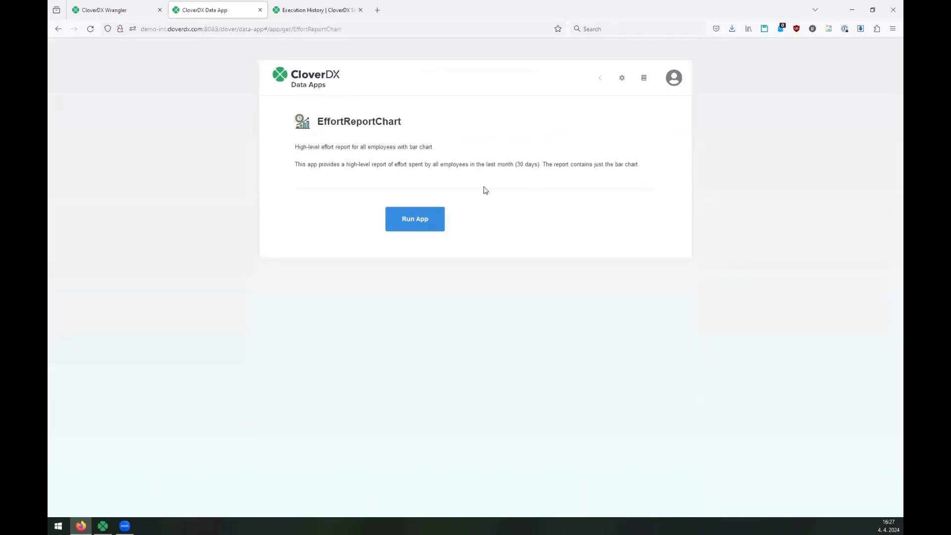
left_click(414, 222)
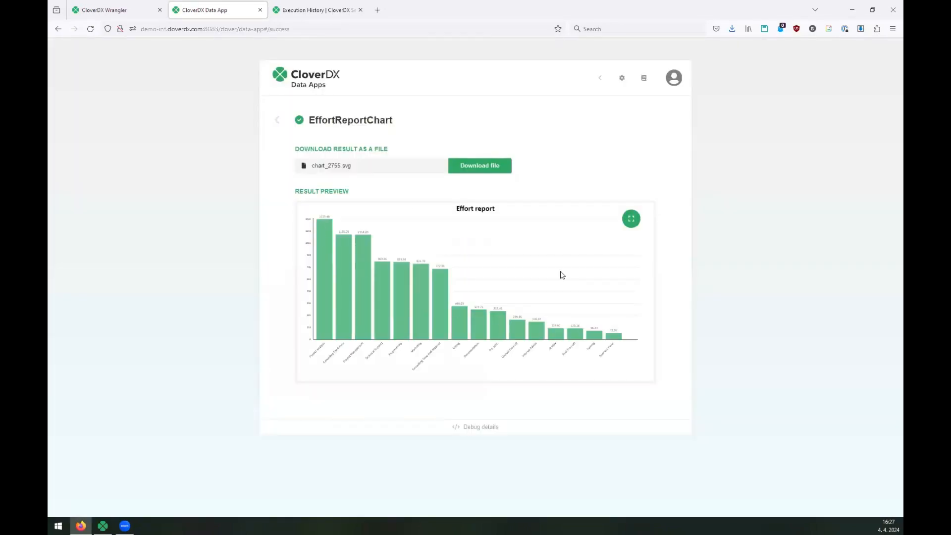
Examine the EffortReportChart bar chart in the full-size preview and return to the app's run page.
left_click(631, 219)
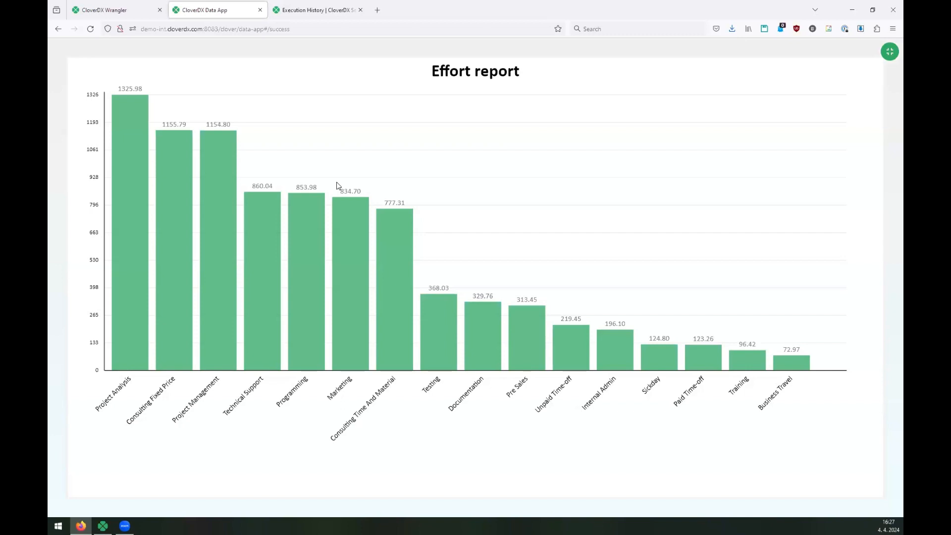
left_click(889, 52)
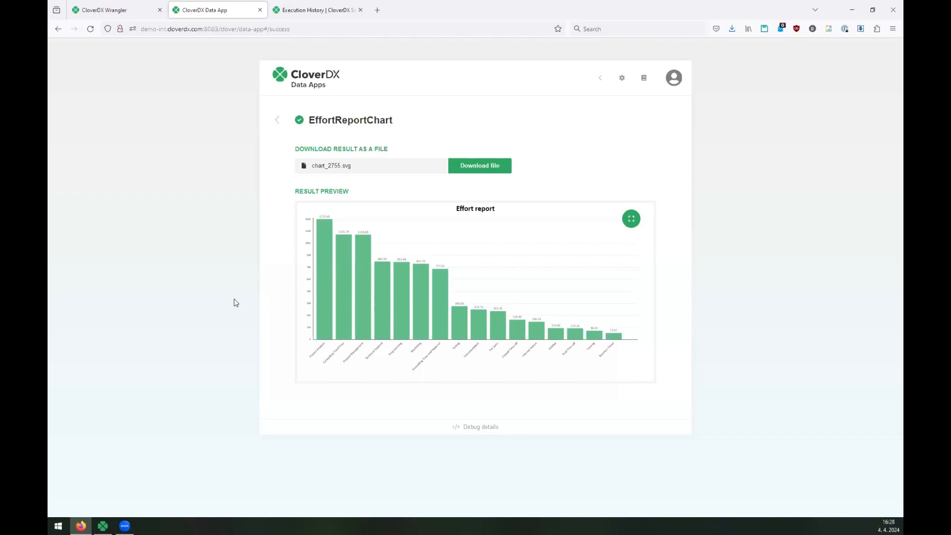
left_click(277, 119)
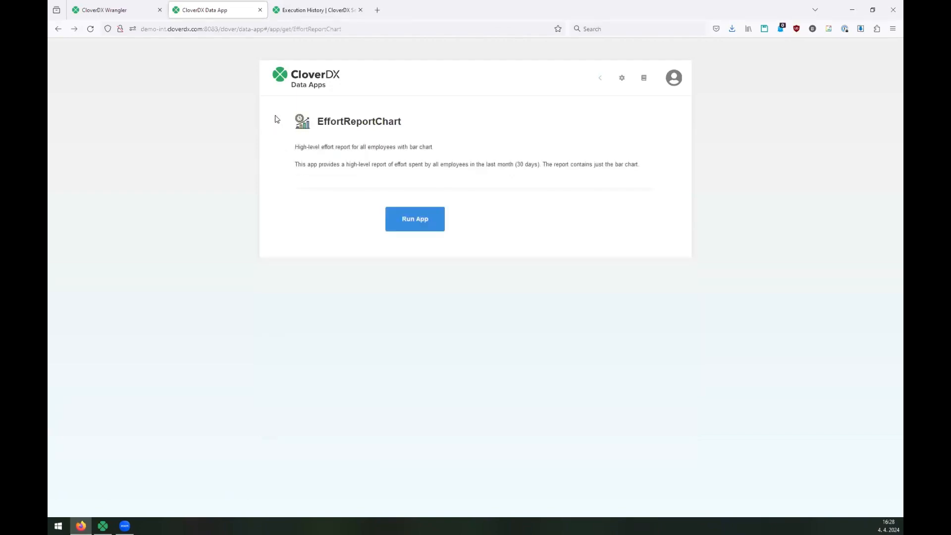
Switch to CloverDX Server, open the REST API Catalog and look through the operations under /libraries.
left_click(285, 16)
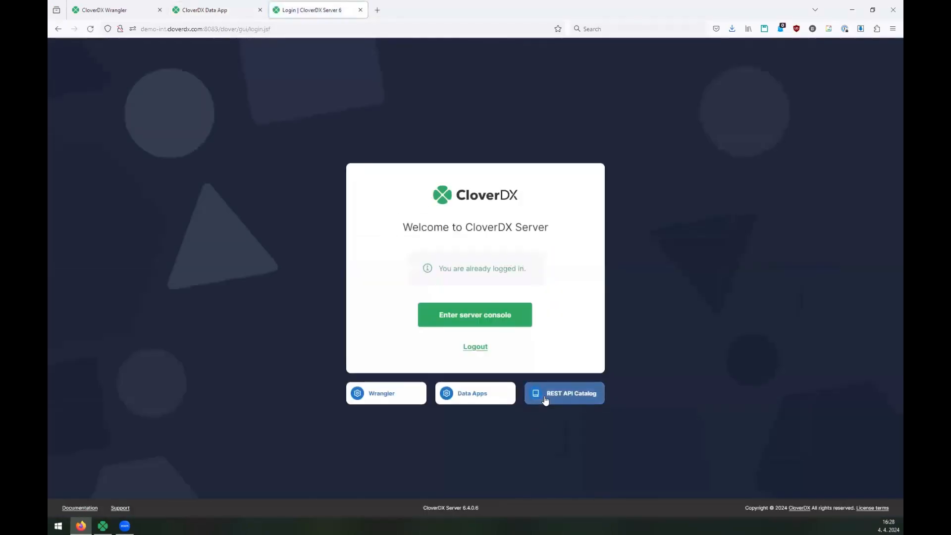
left_click(557, 389)
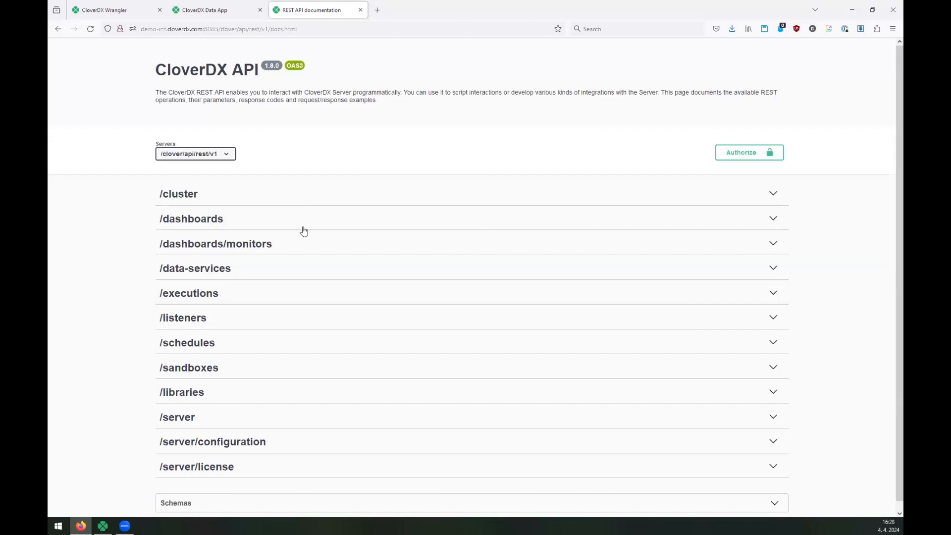
left_click(262, 393)
scroll(320, 335, "down", 3)
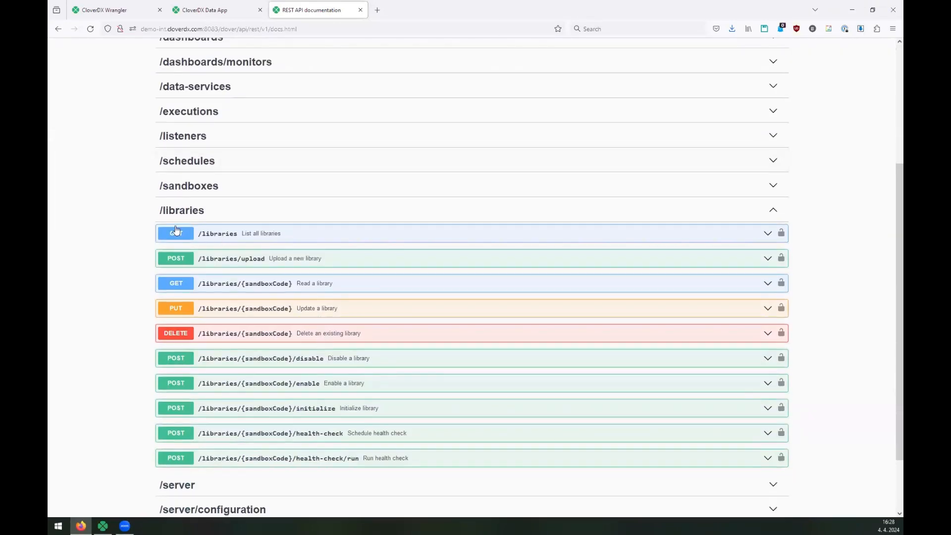